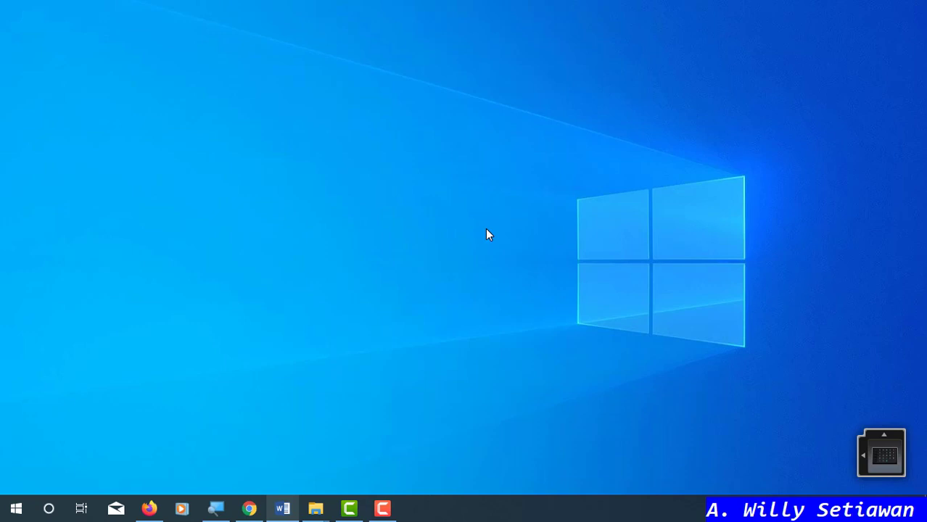
# - Launch Microsoft Word from the taskbar to start a blank Document1
pyautogui.click(283, 508)
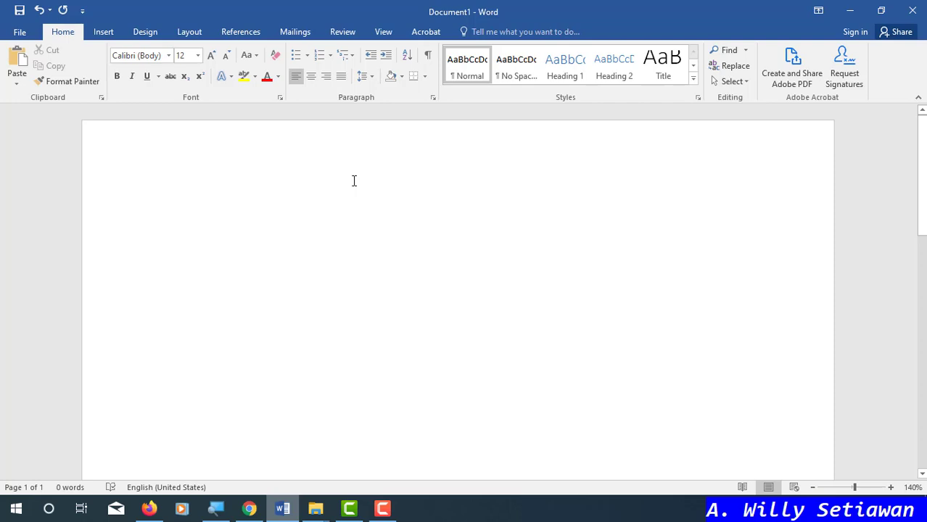
# - Switch the Word ribbon to the View tab
pyautogui.moveTo(212, 519)
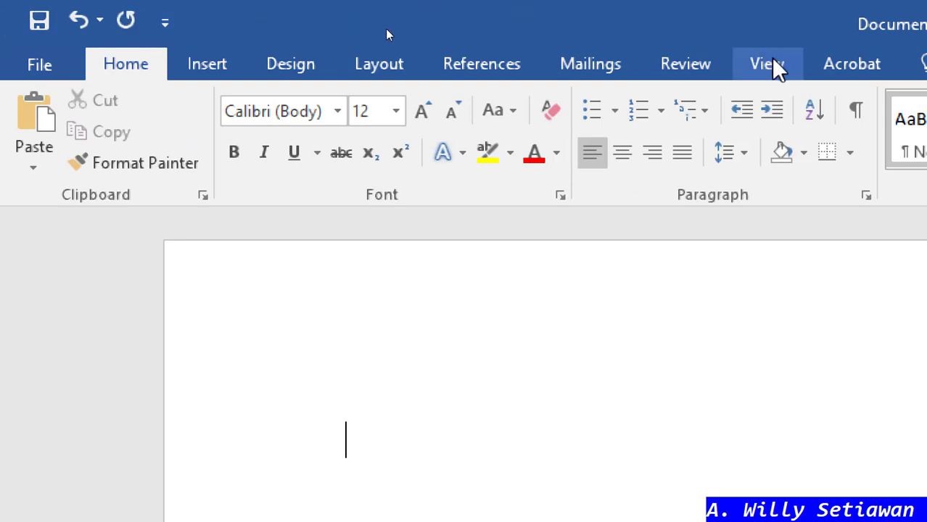
pyautogui.click(771, 65)
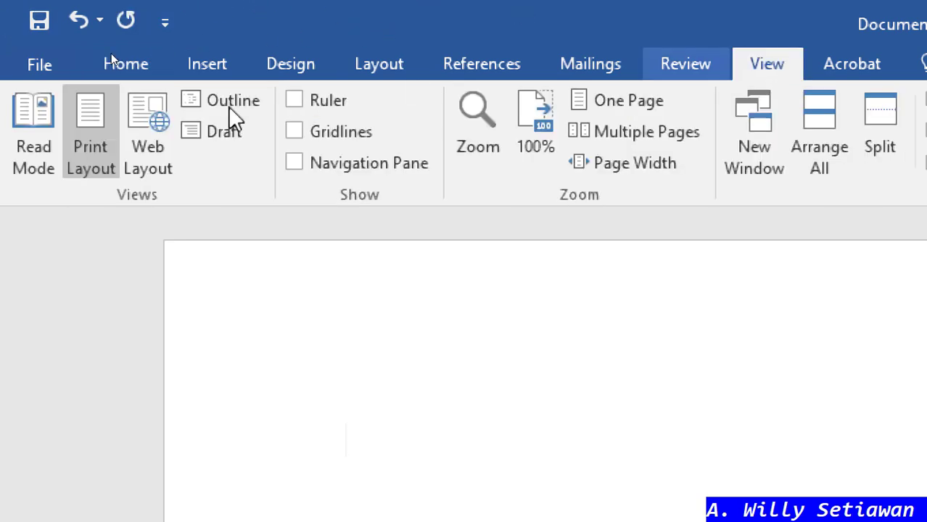
# - Turn on the Ruler in the View tab's Show group
pyautogui.click(295, 101)
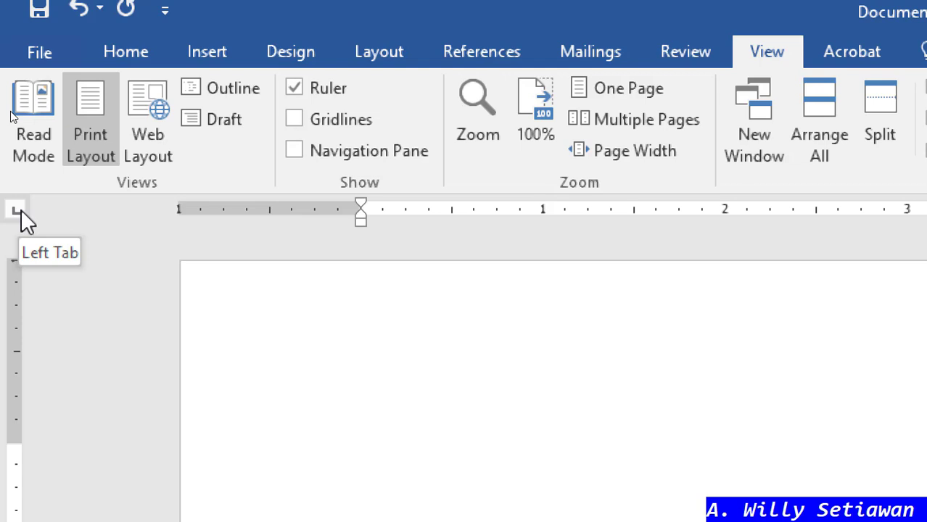
pyautogui.click(21, 210)
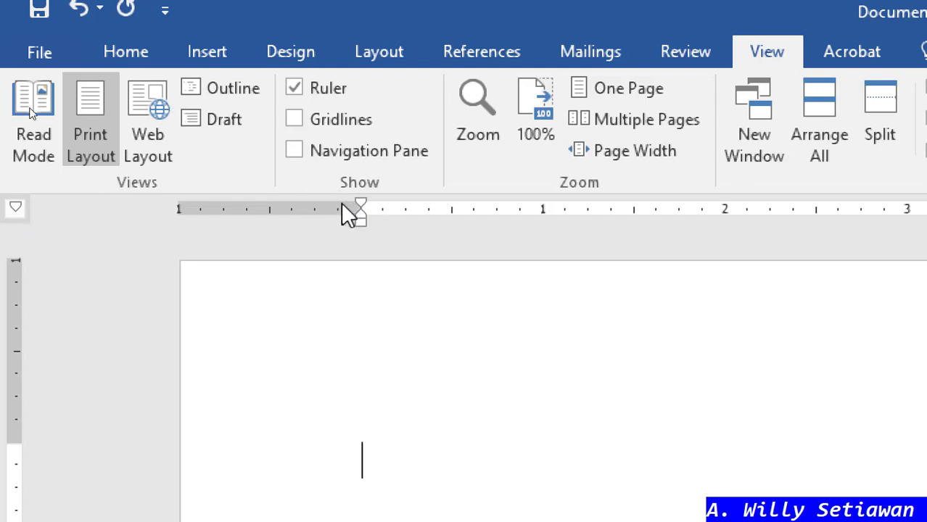
pyautogui.click(16, 210)
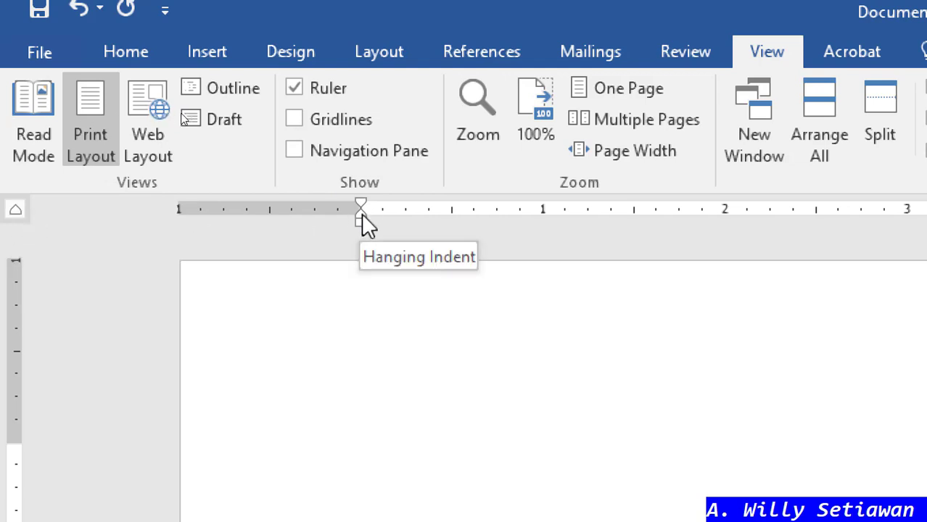
pyautogui.click(16, 210)
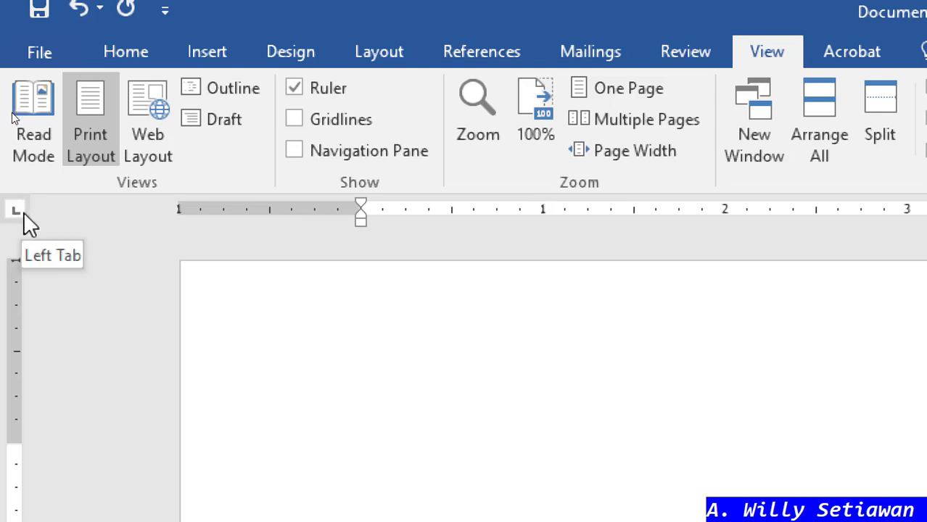
pyautogui.scroll(-2, 134, 294)
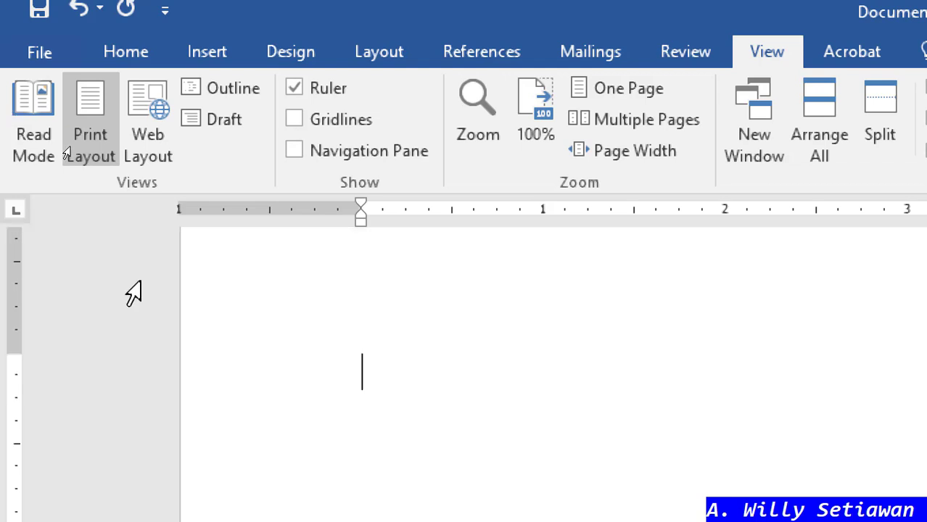
pyautogui.scroll(-2, 133, 294)
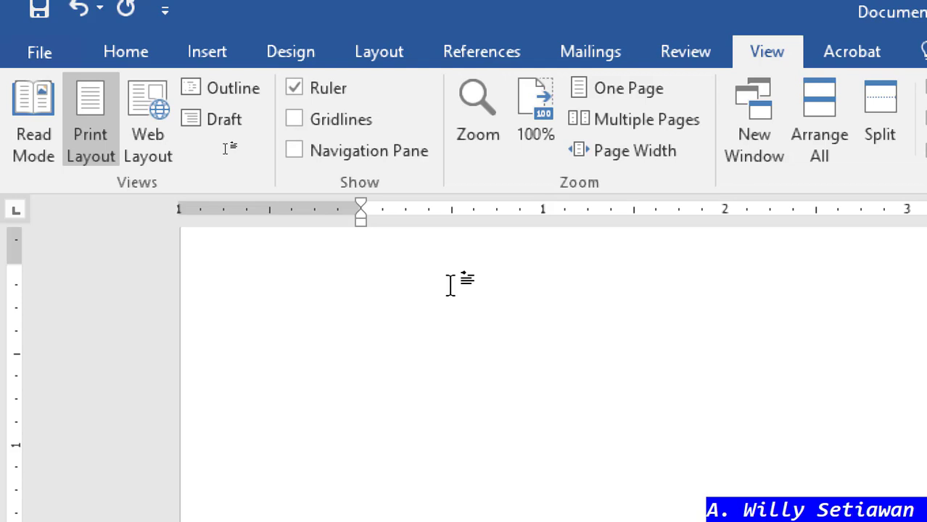
pyautogui.doubleClick(450, 285)
pyautogui.doubleClick(532, 283)
pyautogui.press('Tab')
pyautogui.press('Tab')
pyautogui.press('Tab')
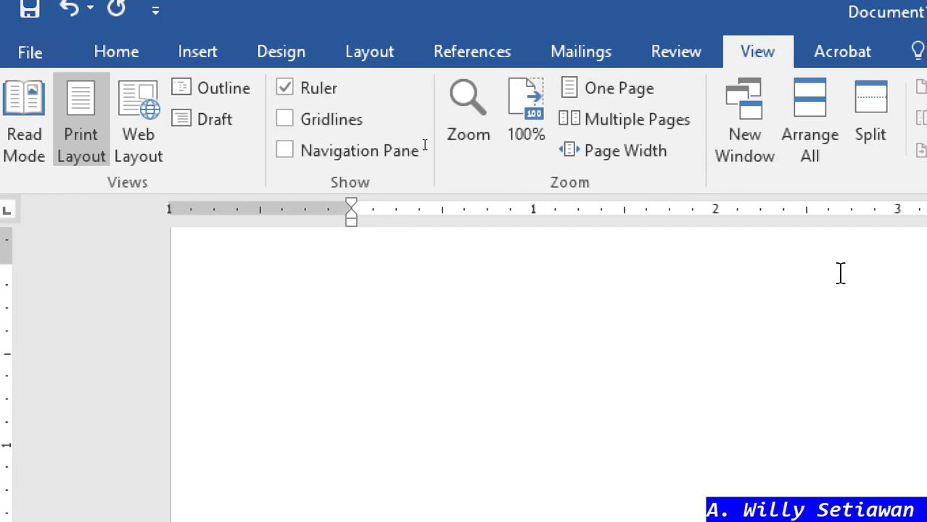
pyautogui.press('BackSpace')
pyautogui.press('BackSpace')
pyautogui.press('BackSpace')
pyautogui.press('BackSpace')
pyautogui.press('BackSpace')
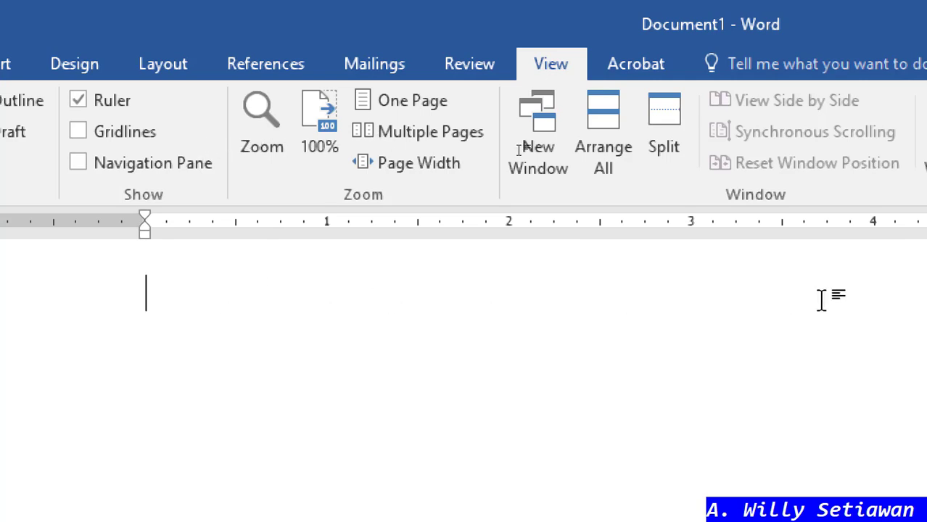
pyautogui.press('Tab')
pyautogui.press('Tab')
pyautogui.press('Tab')
pyautogui.press('Tab')
pyautogui.press('Tab')
pyautogui.press('Tab')
pyautogui.press('Tab')
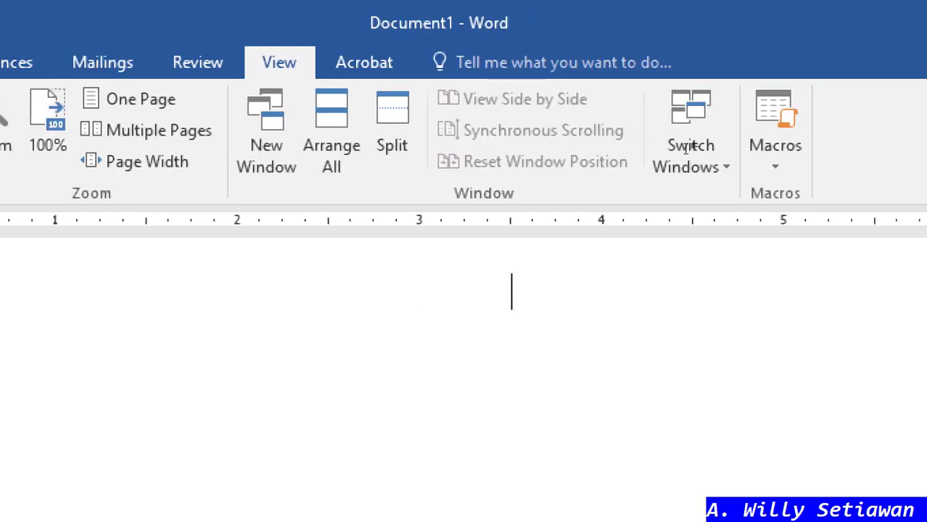
pyautogui.press('Tab')
pyautogui.press('Tab')
pyautogui.press('Tab')
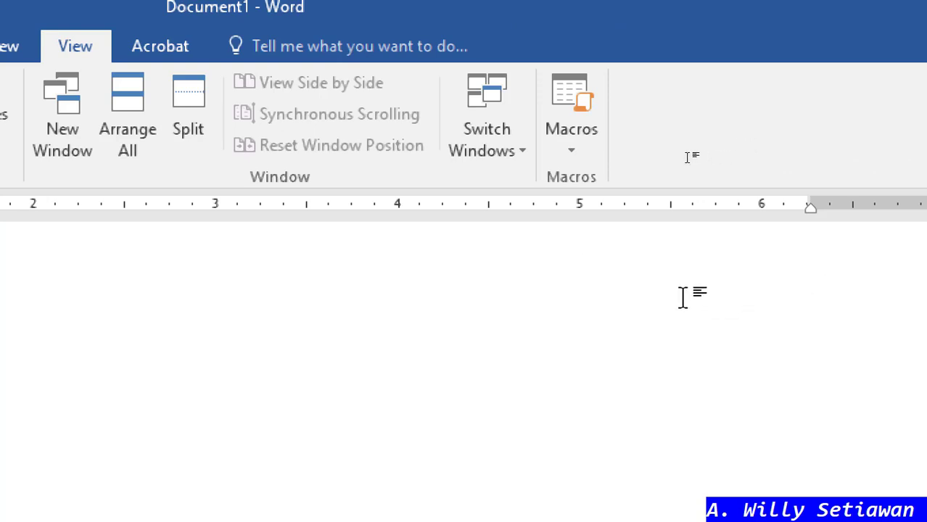
pyautogui.press('BackSpace')
pyautogui.press('BackSpace')
pyautogui.press('BackSpace')
pyautogui.press('BackSpace')
pyautogui.press('BackSpace')
pyautogui.press('BackSpace')
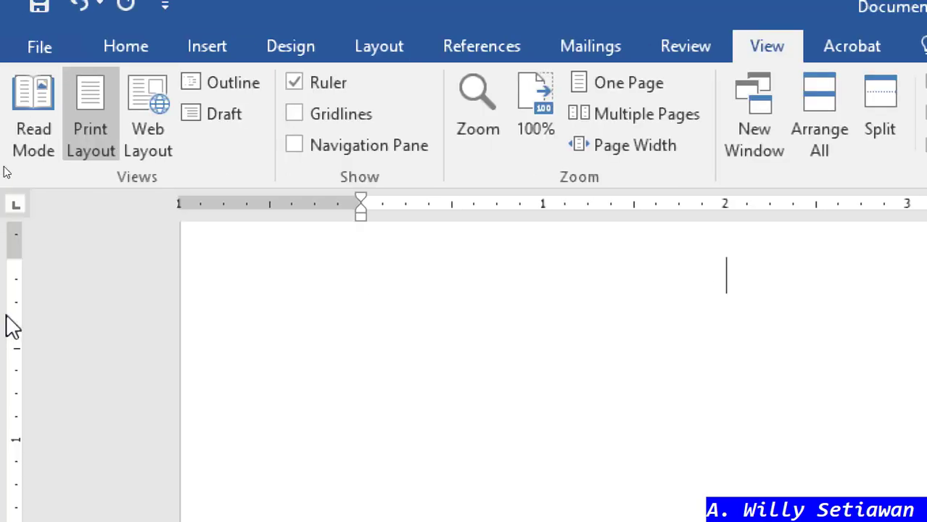
pyautogui.press('BackSpace')
pyautogui.press('BackSpace')
pyautogui.press('BackSpace')
pyautogui.press('BackSpace')
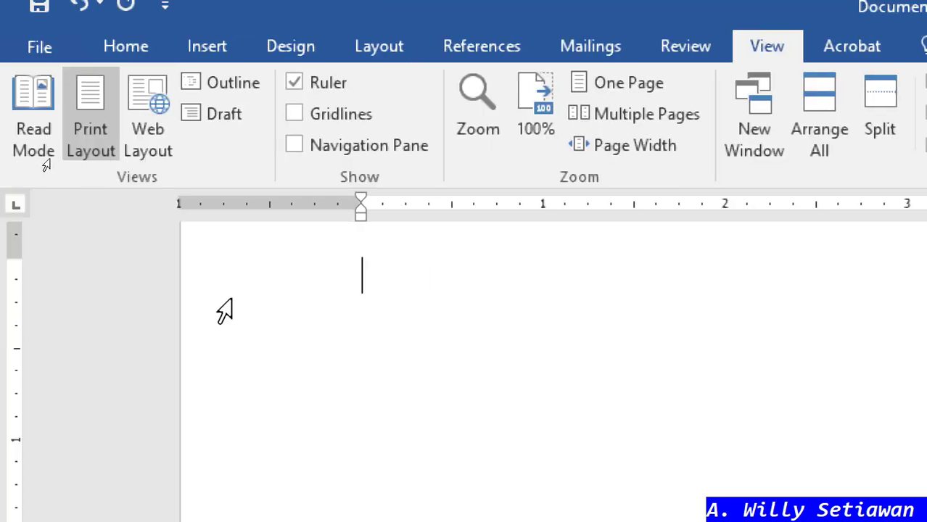
# - Set a left tab stop just before 2 inches and tab the insertion point to it
pyautogui.click(15, 207)
pyautogui.click(16, 207)
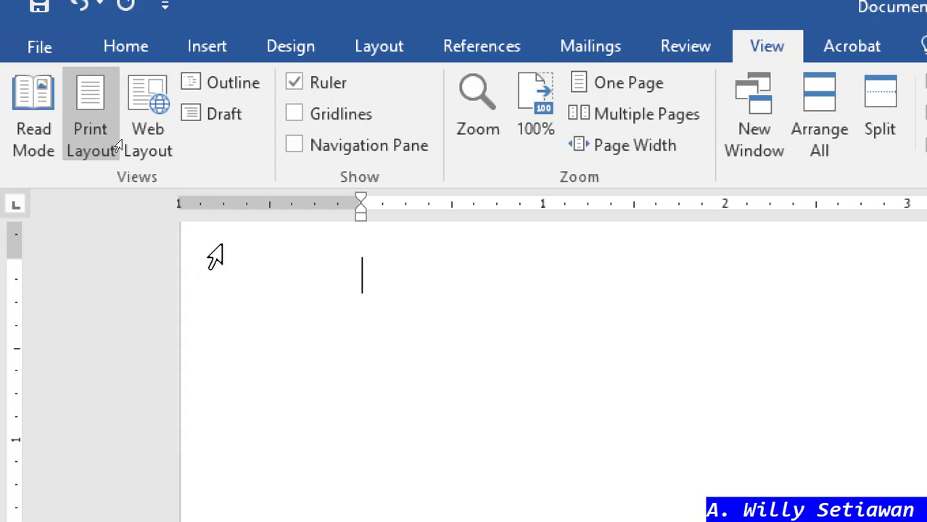
pyautogui.scroll(2, 296, 312)
pyautogui.scroll(-1, 292, 310)
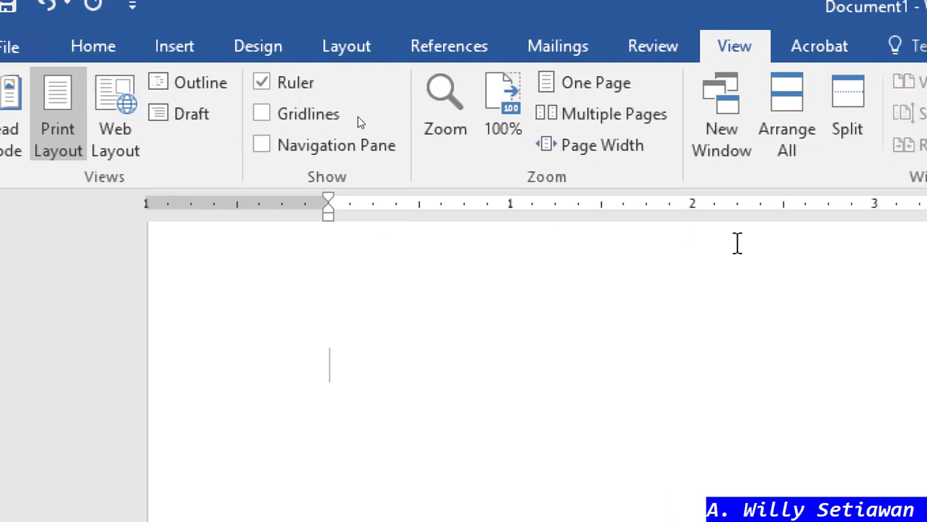
pyautogui.click(660, 210)
pyautogui.press('Tab')
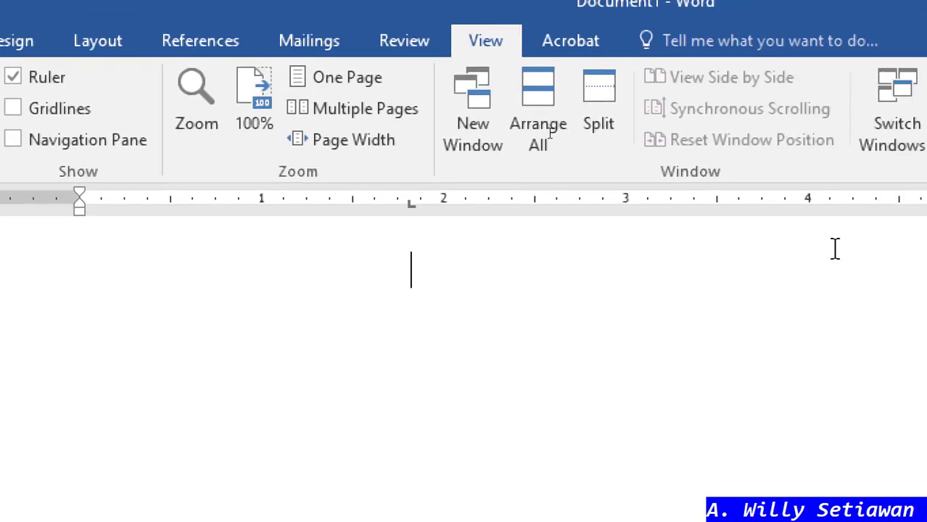
# - Add a left tab stop at 4 inches and drag the 2-inch stop off the ruler
pyautogui.click(776, 205)
pyautogui.click(774, 203)
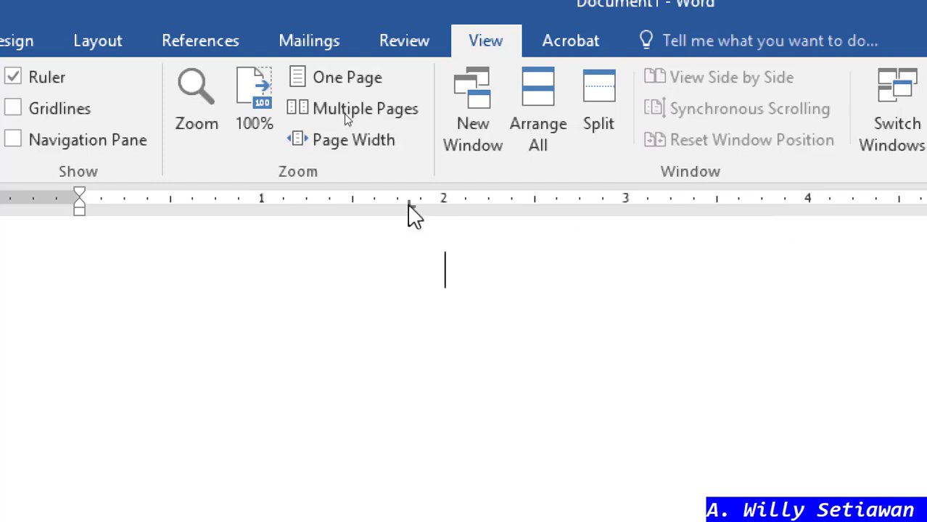
pyautogui.moveTo(411, 204); pyautogui.dragTo(411, 260)
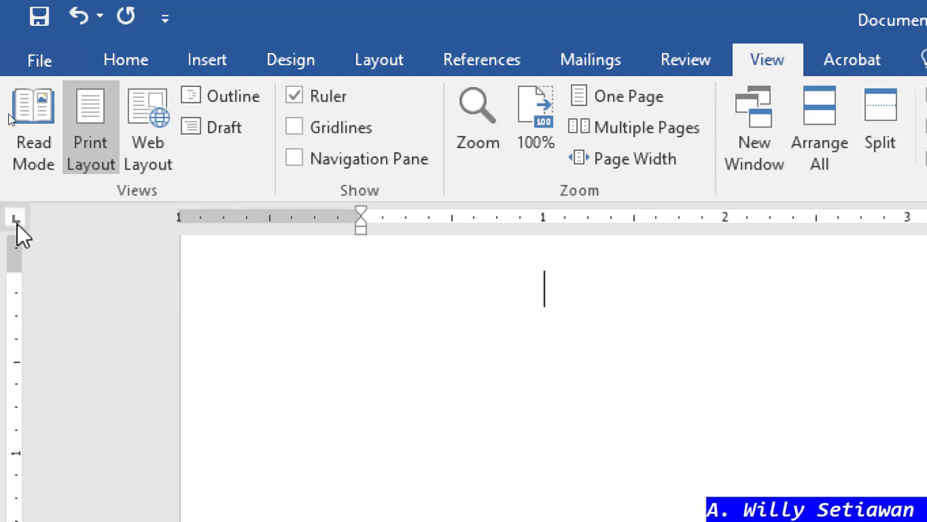
pyautogui.press('BackSpace')
pyautogui.press('BackSpace')
pyautogui.click(19, 219)
pyautogui.click(20, 220)
pyautogui.click(22, 221)
pyautogui.click(18, 220)
pyautogui.click(20, 219)
pyautogui.click(544, 218)
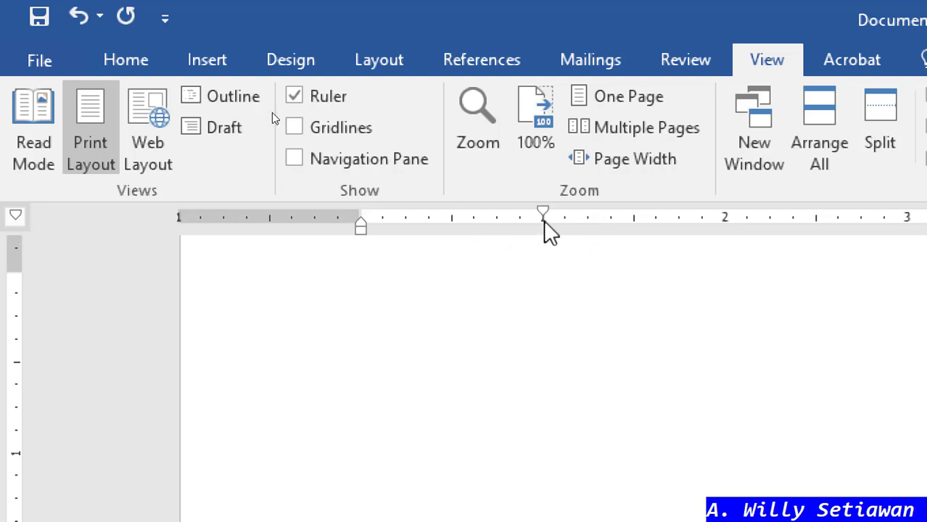
pyautogui.moveTo(542, 209); pyautogui.dragTo(360, 209)
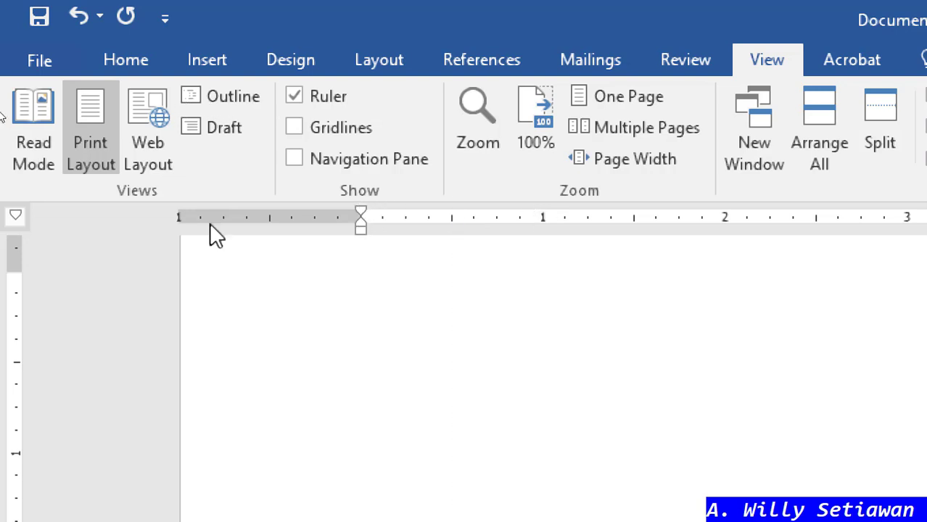
pyautogui.click(15, 215)
pyautogui.click(542, 221)
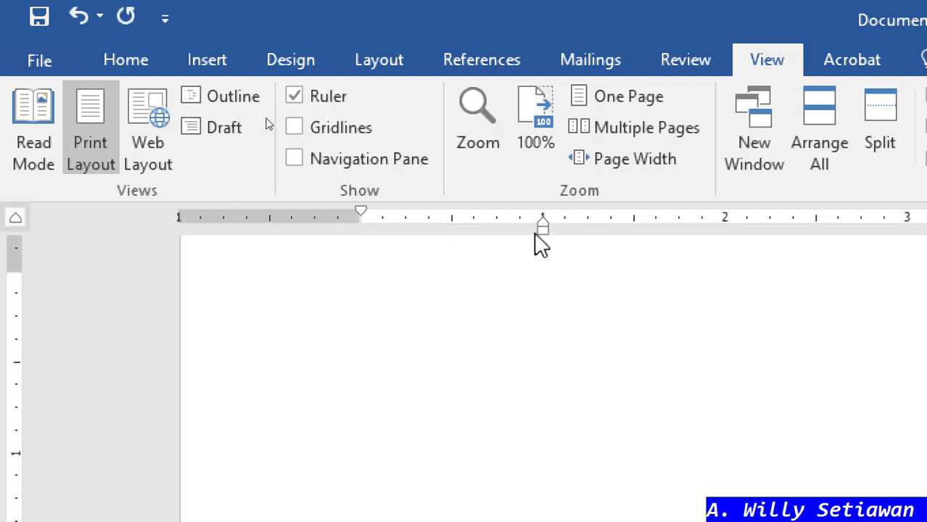
pyautogui.moveTo(542, 226); pyautogui.dragTo(361, 228)
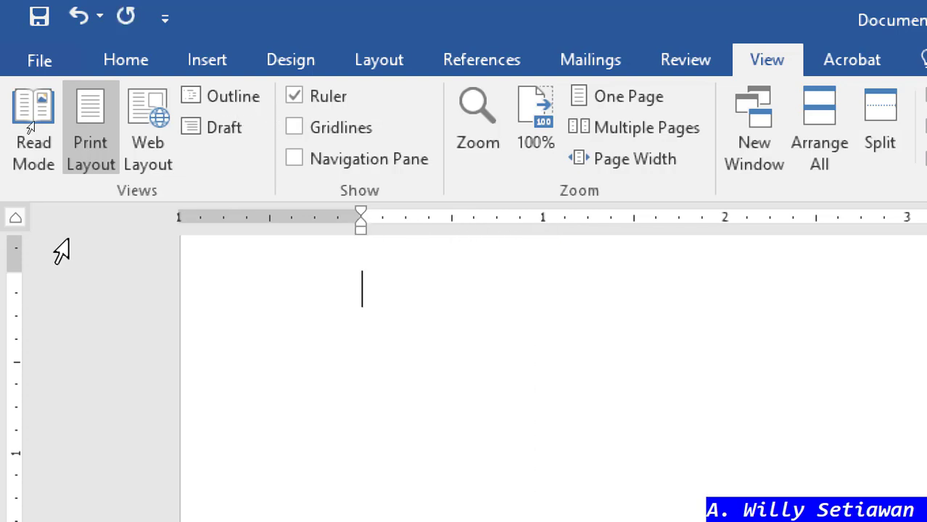
pyautogui.click(16, 219)
pyautogui.click(19, 217)
pyautogui.click(20, 218)
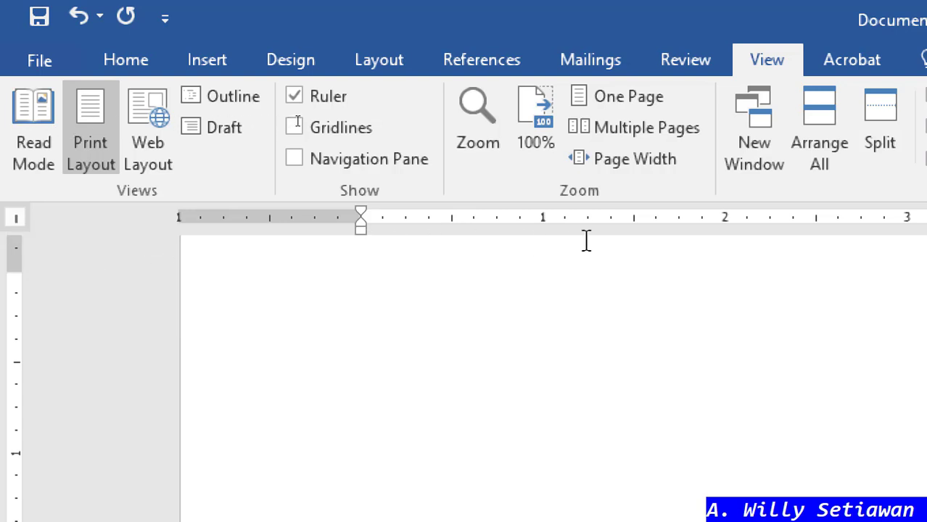
# - Place bar tab stops at 1.5 and 3.5 inches on the ruler
pyautogui.click(634, 220)
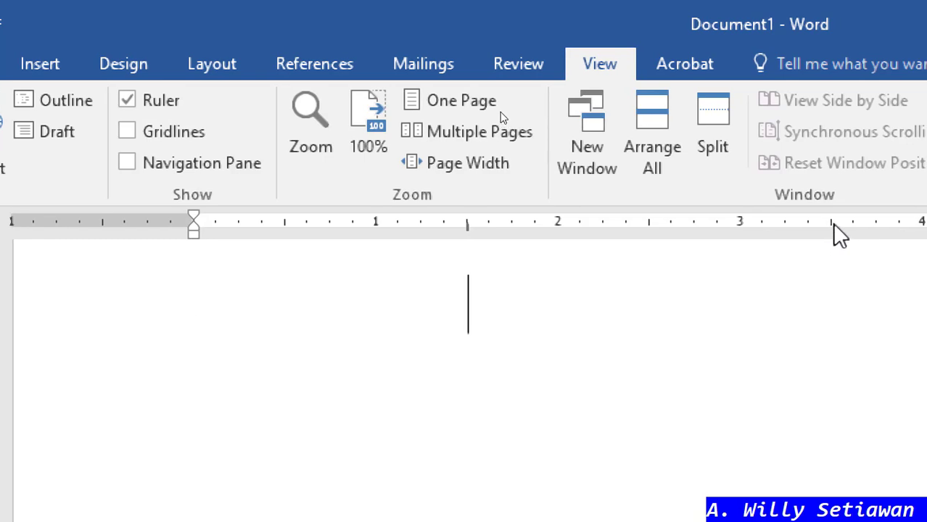
pyautogui.click(832, 221)
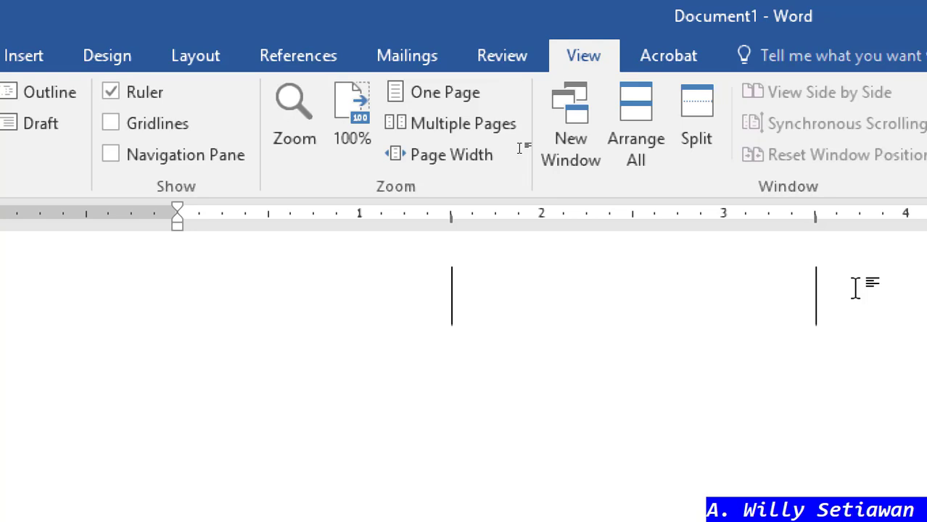
# - Add about four empty lines so the 1.5 and 3.5-inch bar lines continue down
pyautogui.press('Return')
pyautogui.press('Return')
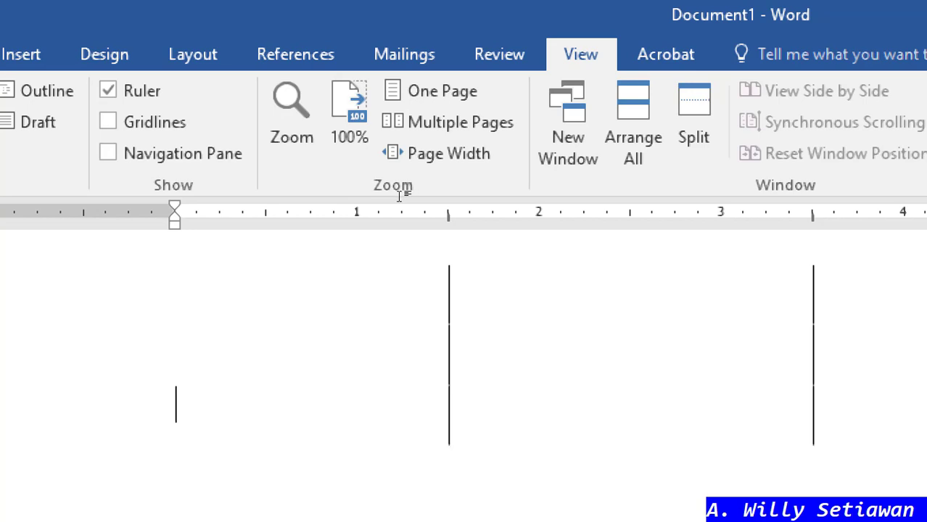
pyautogui.press('Return')
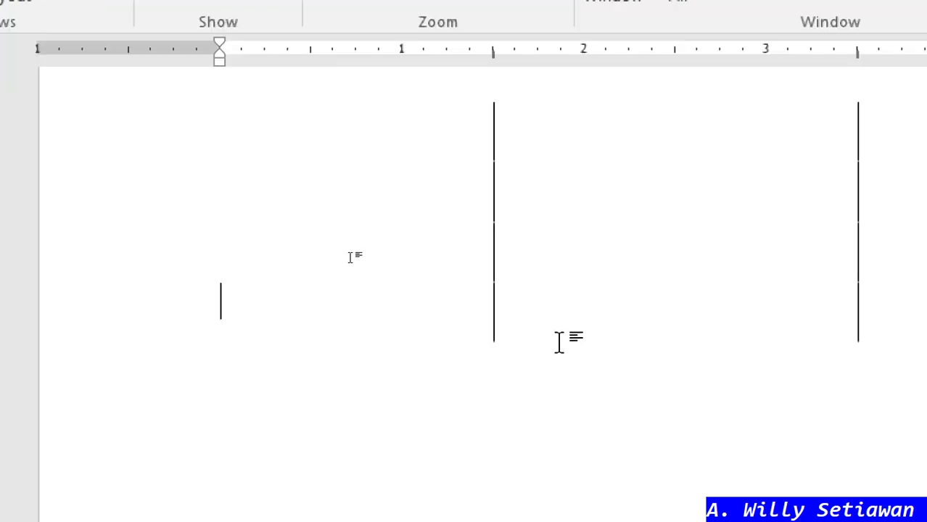
pyautogui.press('BackSpace')
pyautogui.press('BackSpace')
pyautogui.press('Return')
pyautogui.press('Return')
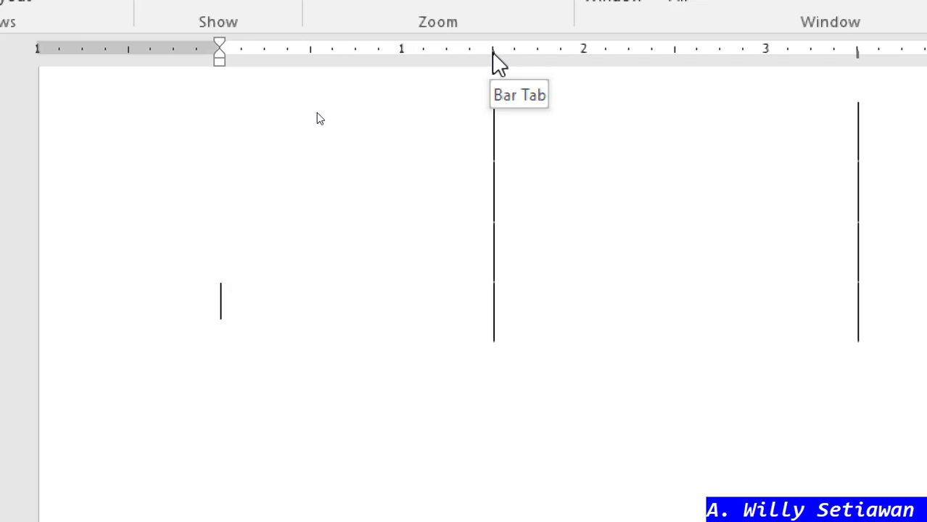
# - Drag the 1.5 and 3.5-inch bar tabs off the ruler for the current line
pyautogui.moveTo(492, 51); pyautogui.dragTo(494, 131)
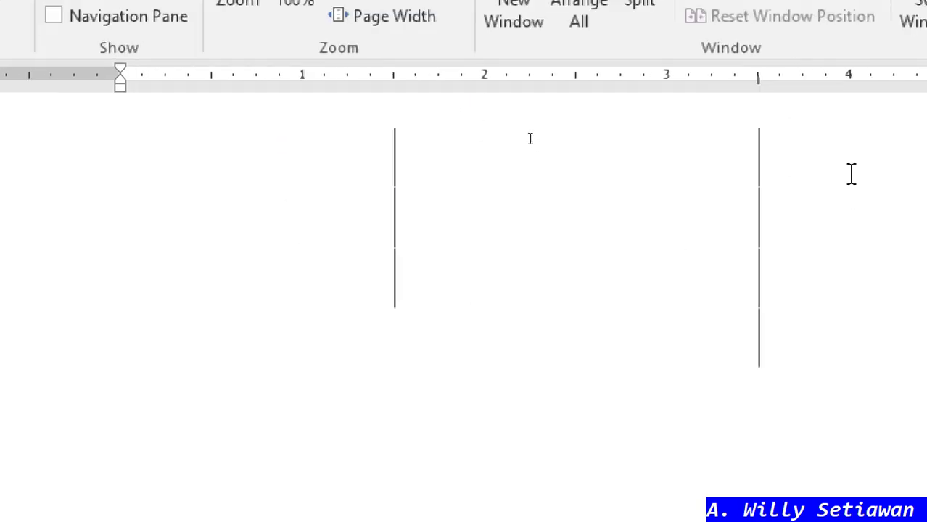
pyautogui.moveTo(763, 82); pyautogui.dragTo(720, 228)
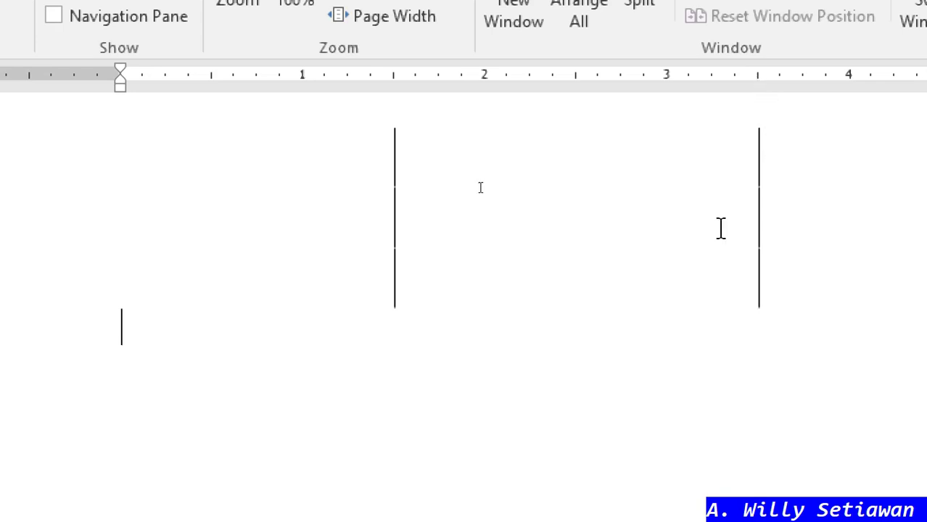
pyautogui.click(430, 273)
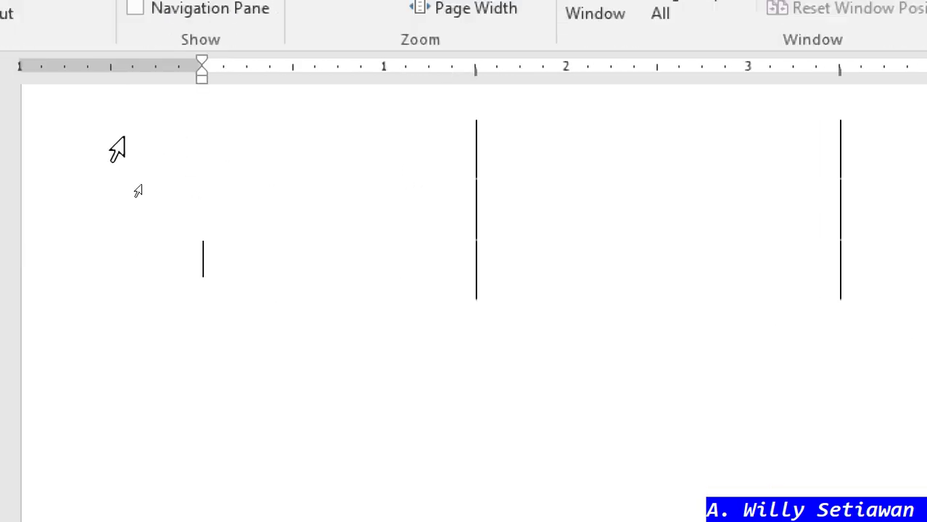
# - Select all the empty lines, drag both bar tabs off the ruler, then deselect
pyautogui.moveTo(118, 149); pyautogui.dragTo(120, 335)
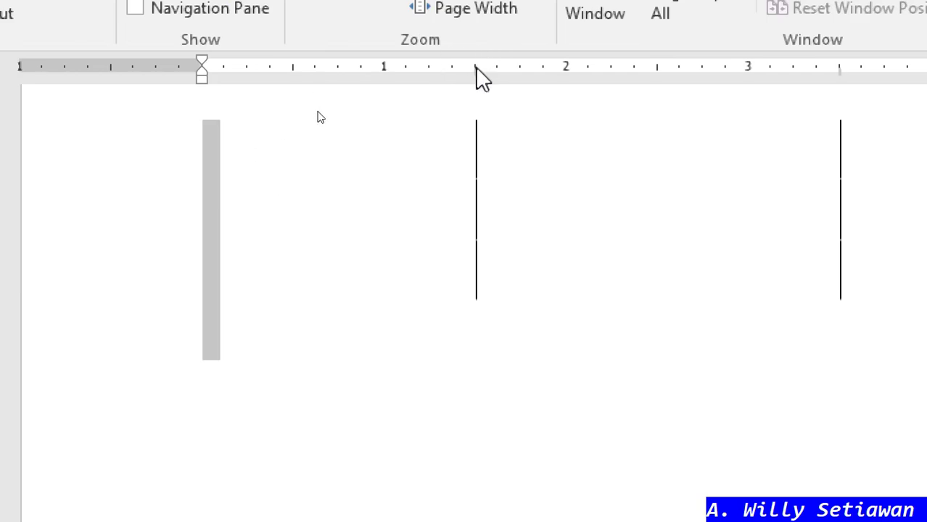
pyautogui.moveTo(476, 70); pyautogui.dragTo(517, 118)
pyautogui.moveTo(840, 71); pyautogui.dragTo(841, 126)
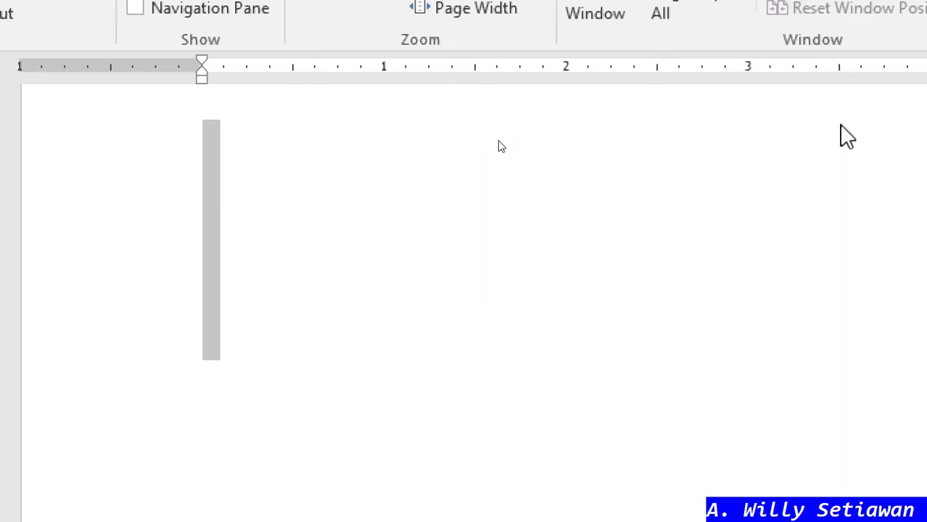
pyautogui.click(637, 154)
pyautogui.click(380, 319)
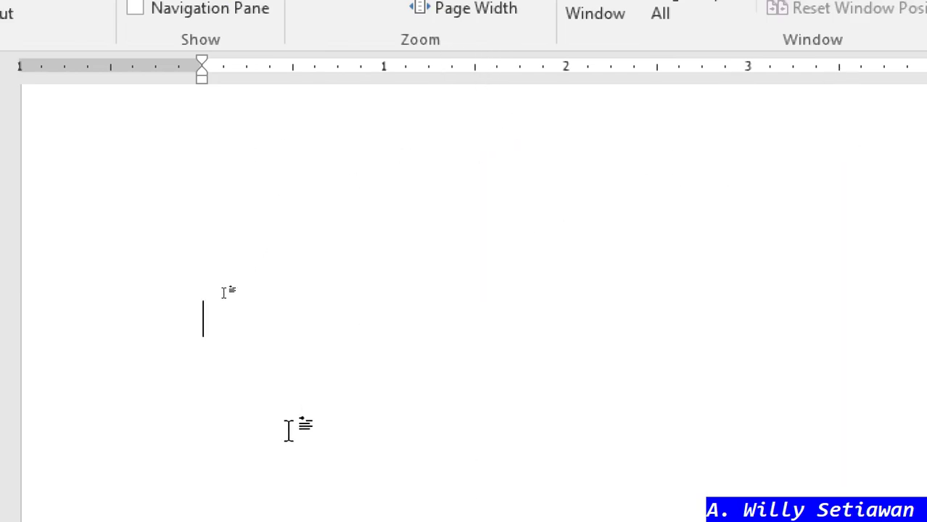
pyautogui.scroll(2, 234, 359)
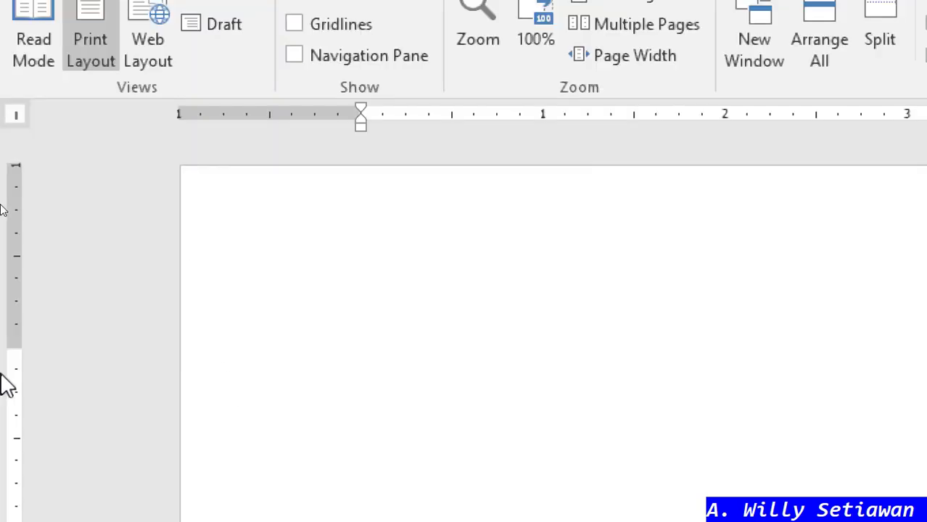
# - On an earlier empty line, cycle the tab selector through its tab and indent types
pyautogui.press('Up')
pyautogui.press('Up')
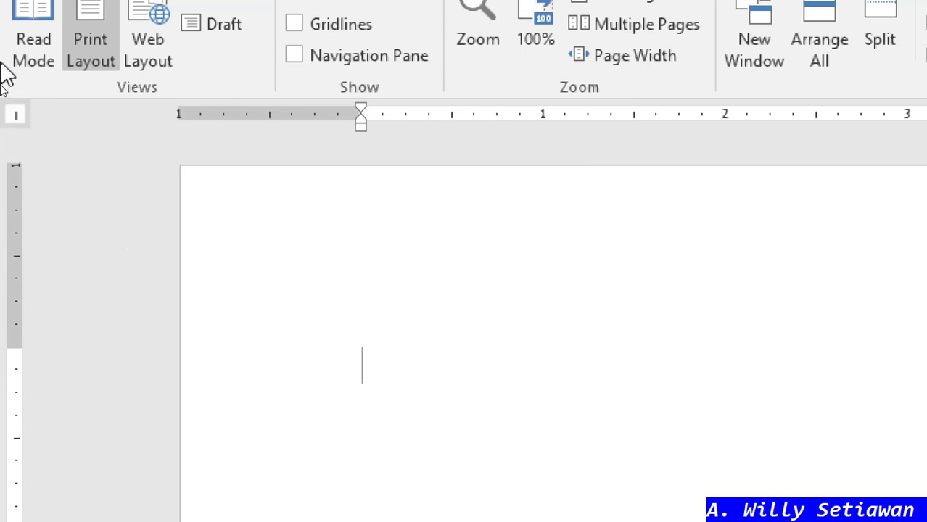
pyautogui.click(16, 116)
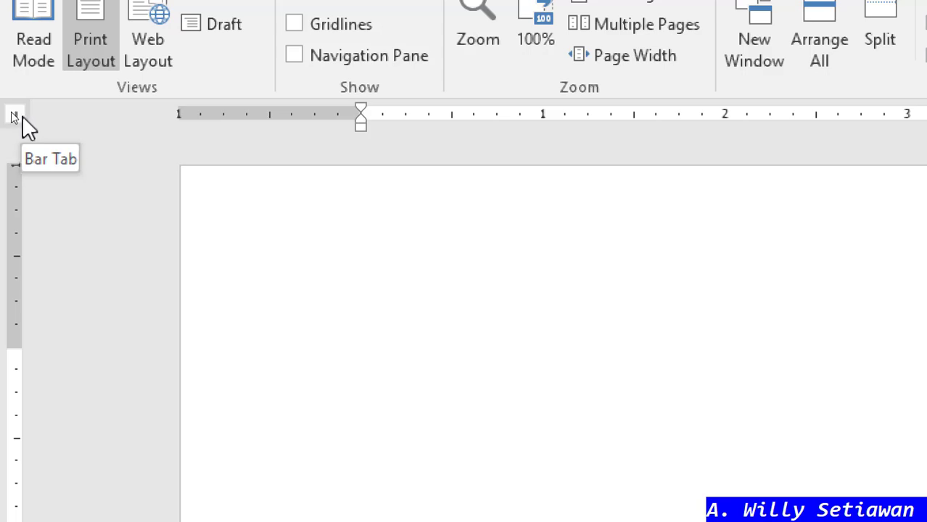
pyautogui.click(20, 119)
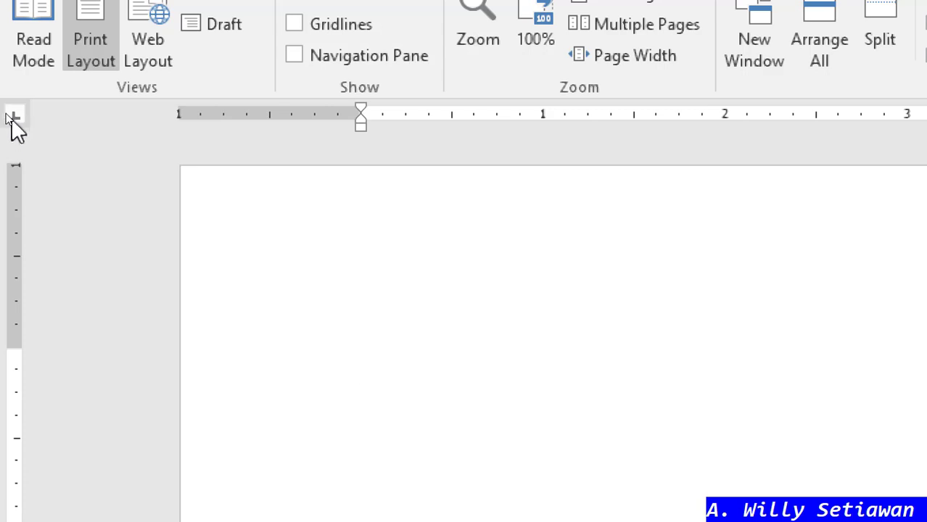
pyautogui.click(13, 119)
pyautogui.click(10, 119)
pyautogui.click(8, 115)
pyautogui.click(8, 116)
pyautogui.click(9, 116)
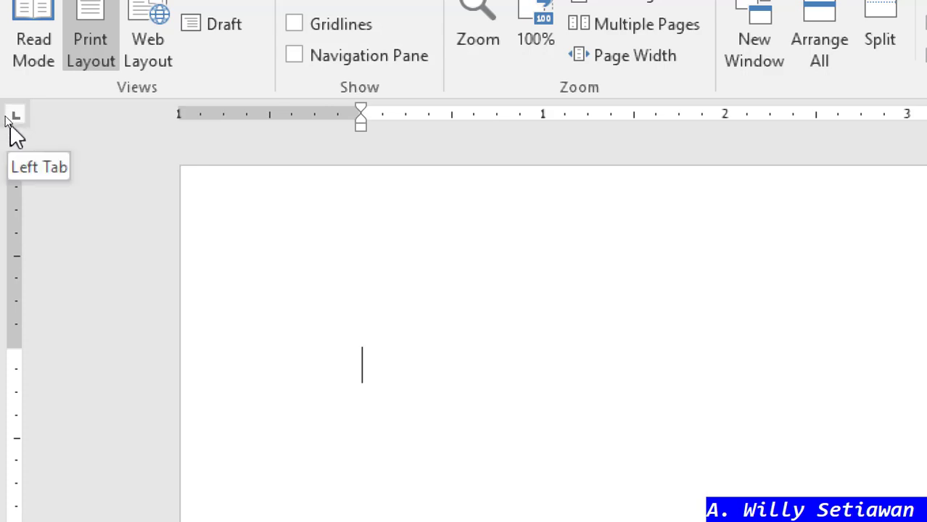
# - Step through Center, Right, Decimal and Bar tabs, then set a Left tab at 1.5 inches
pyautogui.click(8, 117)
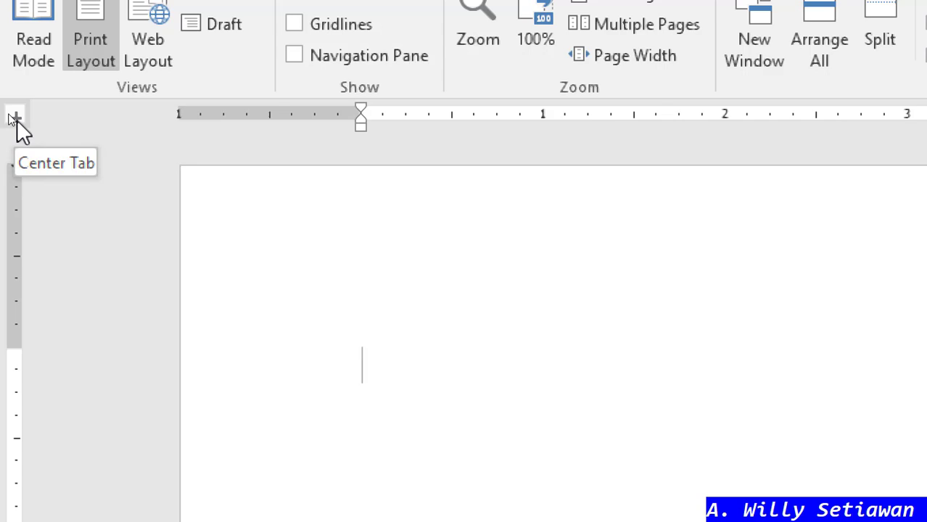
pyautogui.click(10, 118)
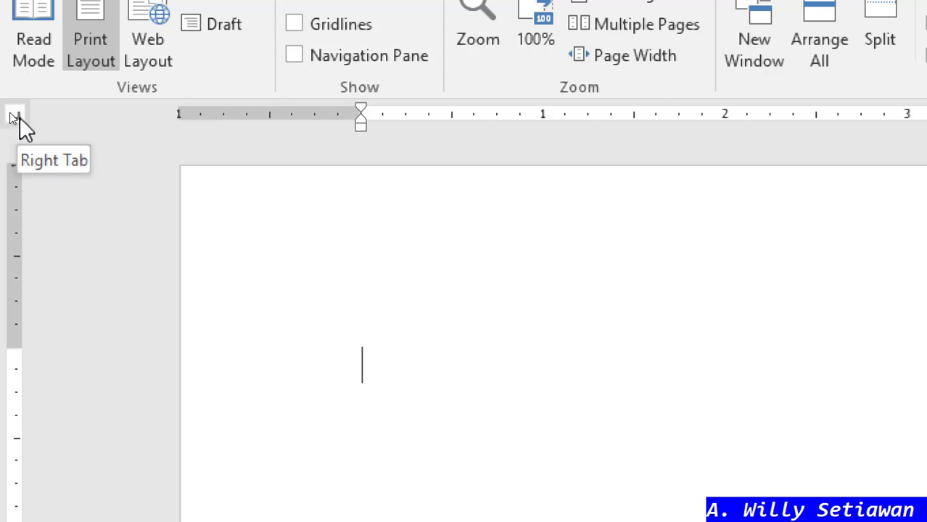
pyautogui.click(19, 120)
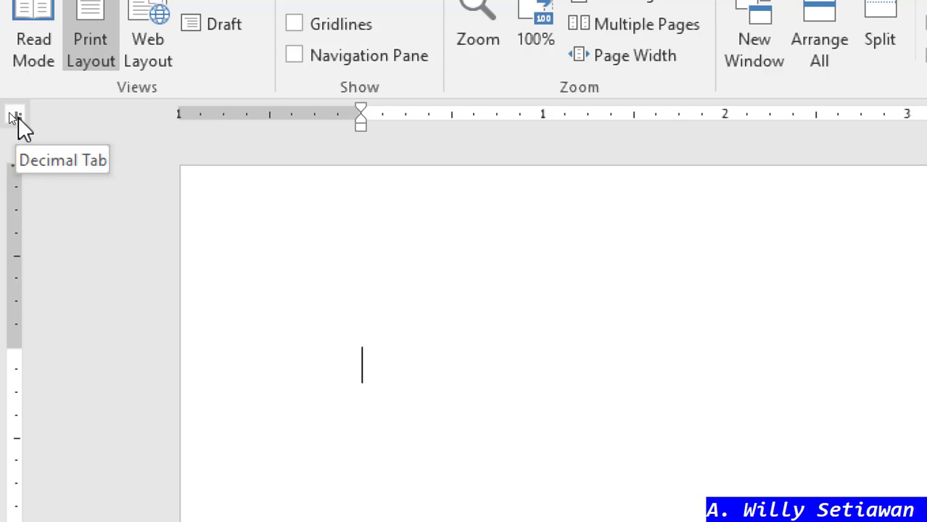
pyautogui.click(16, 117)
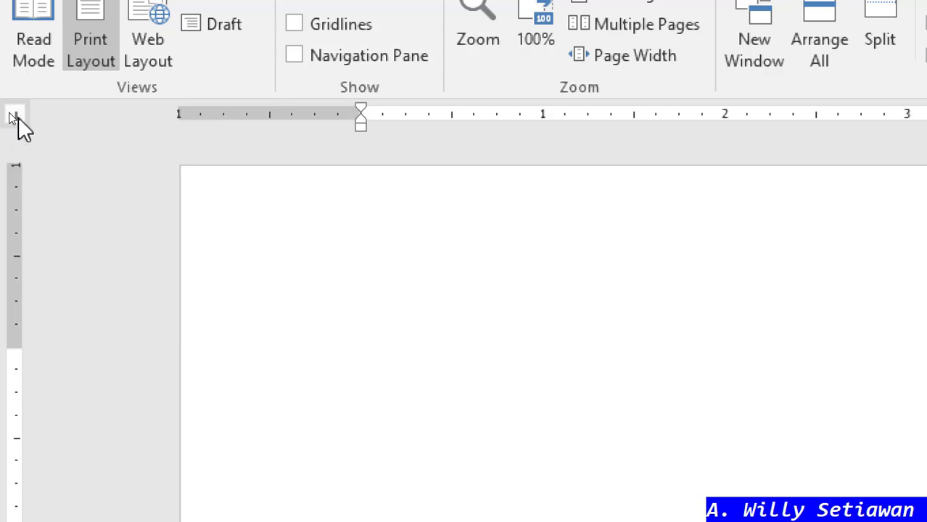
pyautogui.click(18, 118)
pyautogui.click(16, 117)
pyautogui.click(633, 119)
pyautogui.scroll(-2, 641, 190)
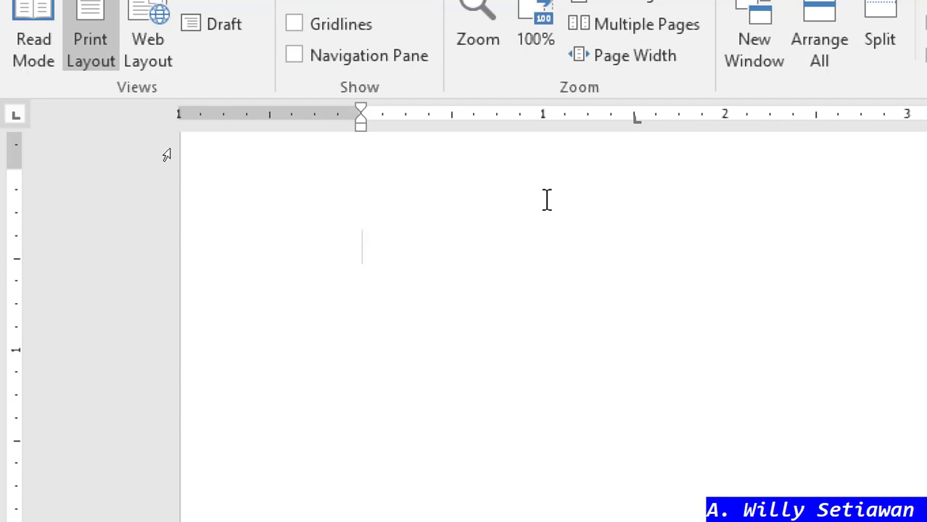
# - Replace the 1.5-inch left tab with a right tab stop at 1.5 inches, then start a new line
pyautogui.click(17, 118)
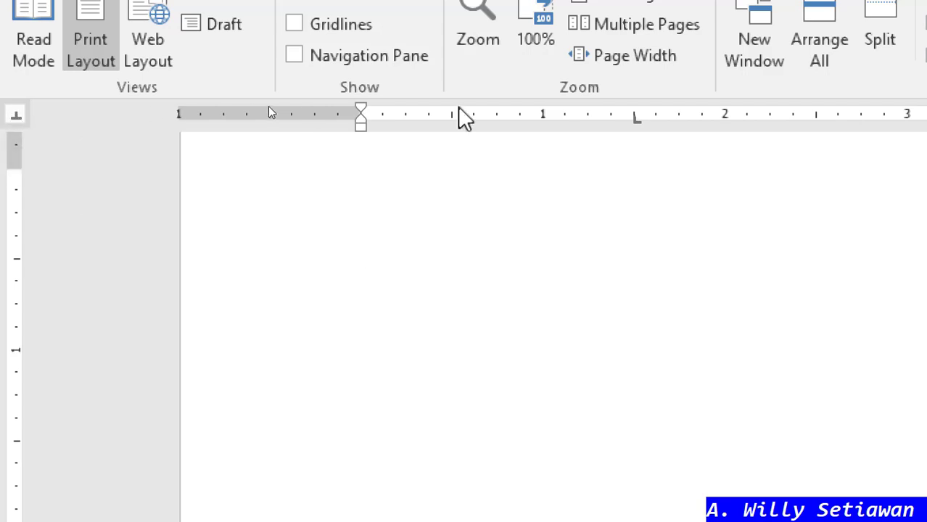
pyautogui.moveTo(636, 118); pyautogui.dragTo(633, 165)
pyautogui.click(14, 116)
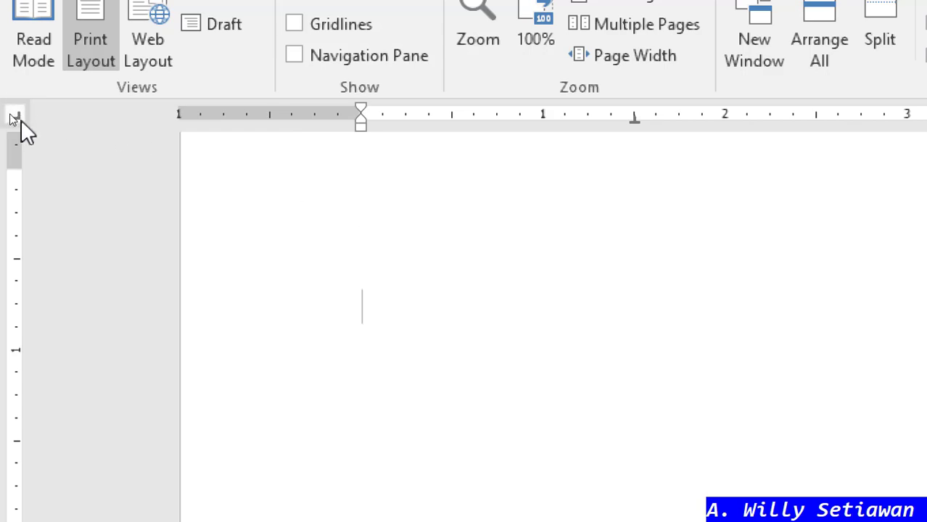
pyautogui.click(632, 118)
pyautogui.press('Return')
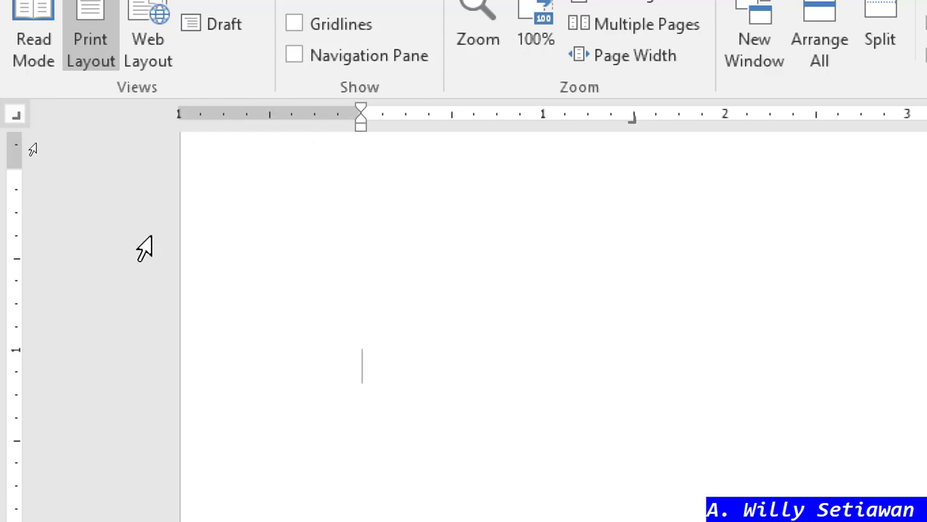
# - Swap that line's tab for a decimal tab stop at 1.5 inches and move between the lines
pyautogui.click(18, 117)
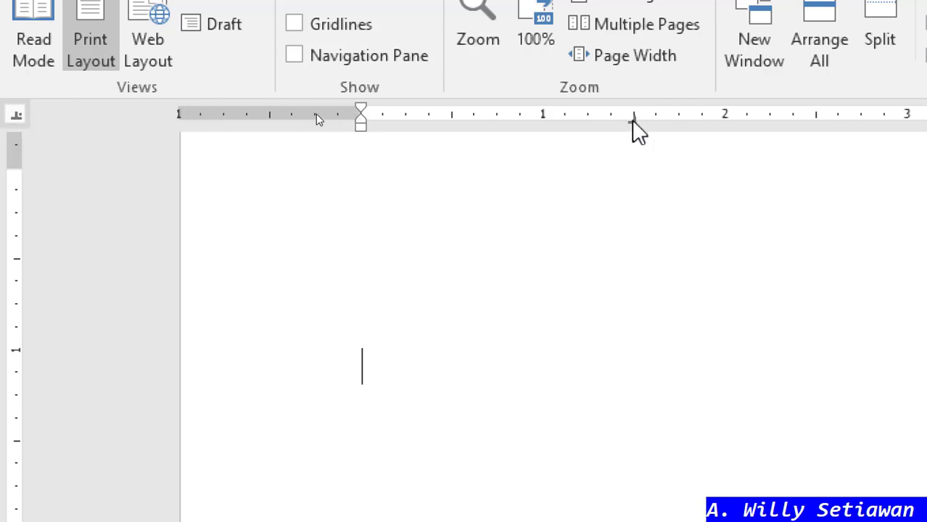
pyautogui.moveTo(632, 119); pyautogui.dragTo(635, 161)
pyautogui.click(632, 118)
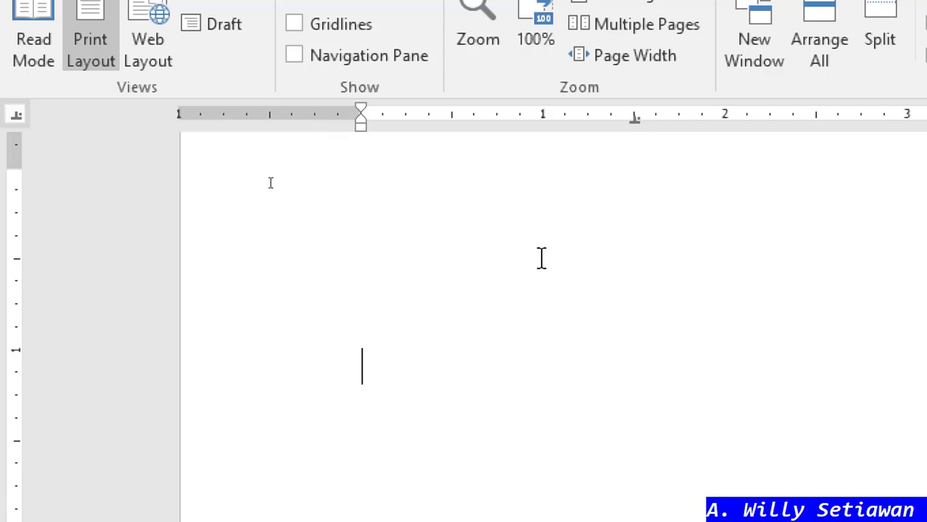
pyautogui.press('Up')
pyautogui.press('Up')
pyautogui.press('Up')
pyautogui.press('Up')
pyautogui.press('Down')
pyautogui.press('Down')
pyautogui.press('Up')
pyautogui.press('Up')
pyautogui.press('Up')
# - Insert a tab on the first line, then try Ctrl+E centring on two new lines
pyautogui.press('Tab')
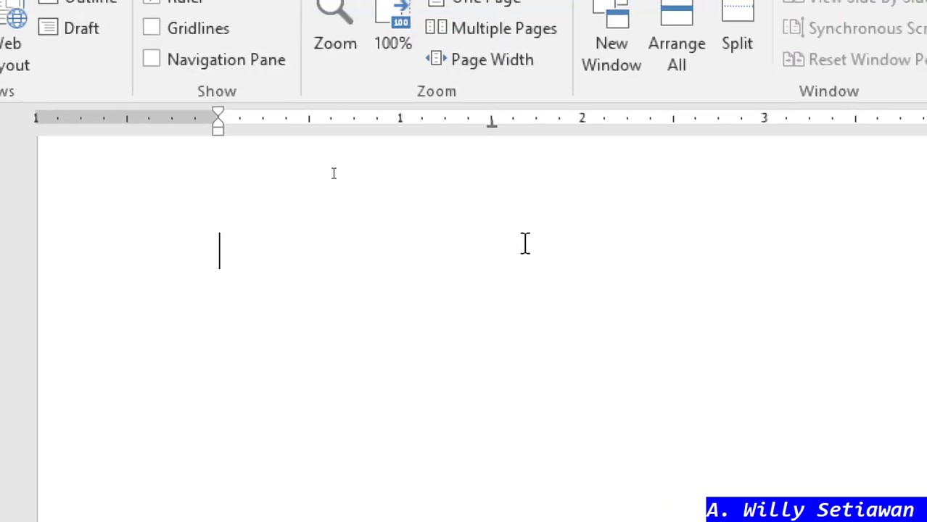
pyautogui.hotkey('ctrl', 'e')
pyautogui.press('Return')
pyautogui.hotkey('ctrl', 'l')
pyautogui.hotkey('ctrl', 'e')
pyautogui.press('Return')
pyautogui.hotkey('ctrl', 'l')
pyautogui.hotkey('ctrl', 'e')
# - Delete the extra centred lines to get back toward the first line
pyautogui.press('BackSpace')
pyautogui.press('BackSpace')
pyautogui.press('BackSpace')
pyautogui.press('BackSpace')
pyautogui.press('BackSpace')
pyautogui.press('Return')
pyautogui.press('Return')
pyautogui.press('Return')
pyautogui.press('BackSpace')
pyautogui.press('BackSpace')
pyautogui.press('BackSpace')
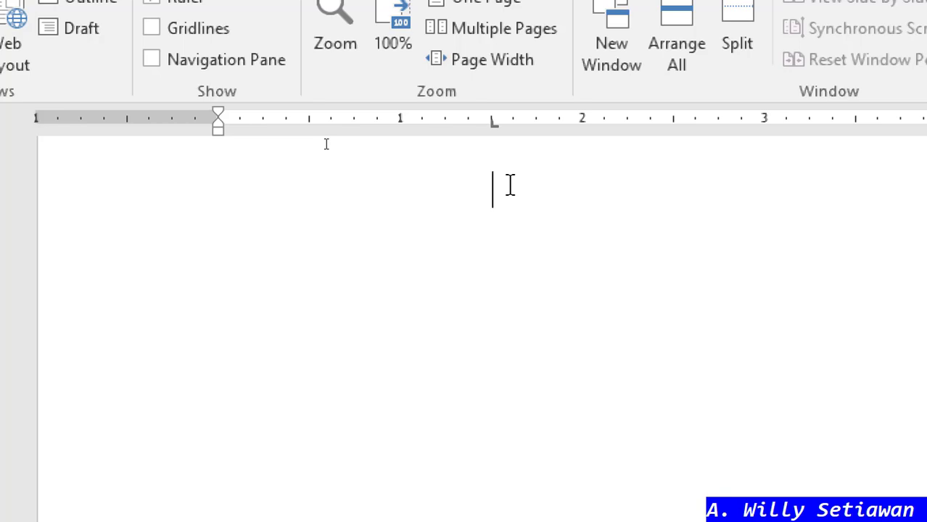
# - Type 'Microsoft Word' at the 1.5-inch left tab stop, correcting the misspelling
pyautogui.write('Micor')
pyautogui.press('BackSpace')
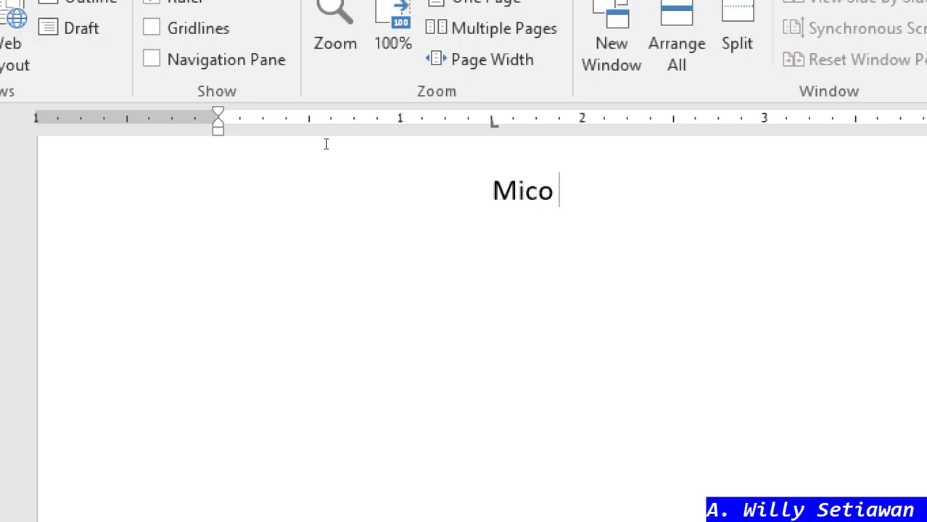
pyautogui.press('BackSpace')
pyautogui.press('BackSpace')
pyautogui.write('rosoft Wor')
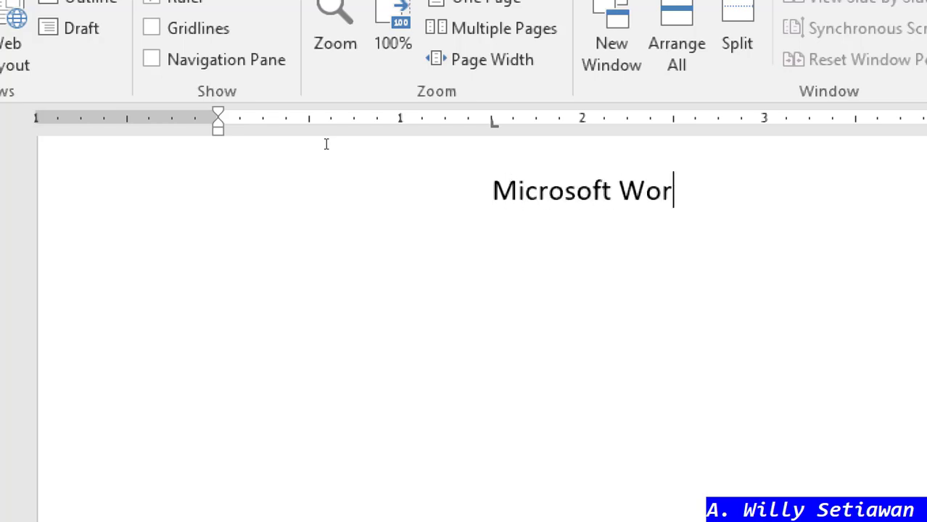
pyautogui.write('d')
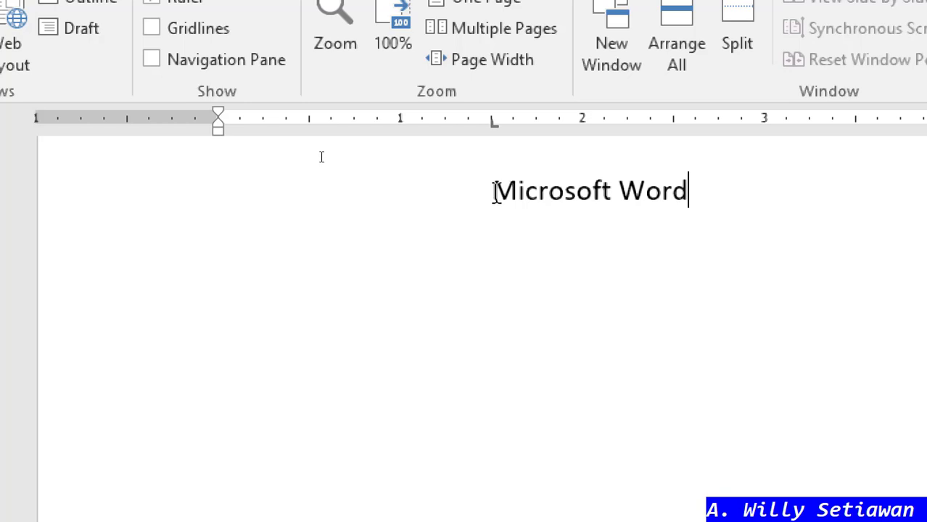
# - Add a second 'Microsoft Word' line centred at 1.5 inches, then set a tab and start the next line
pyautogui.click(505, 243)
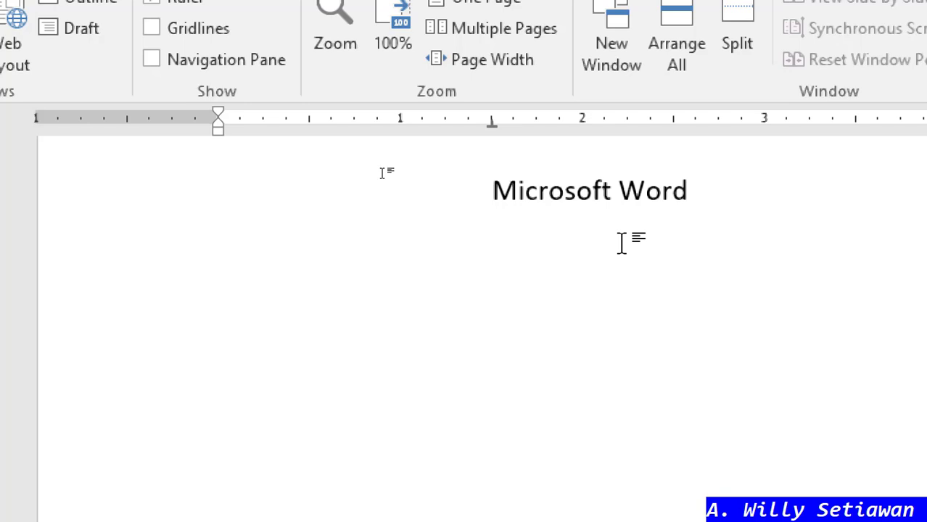
pyautogui.write('Micr')
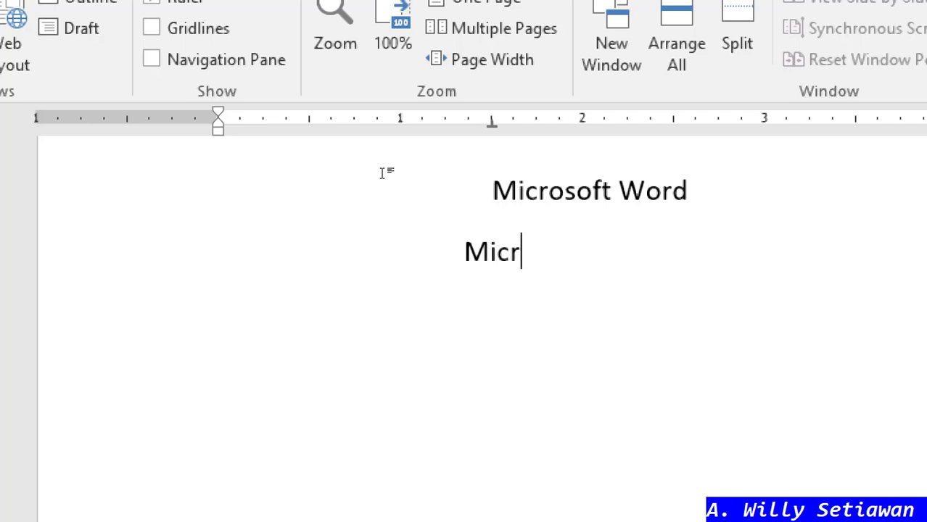
pyautogui.write('osoft Word')
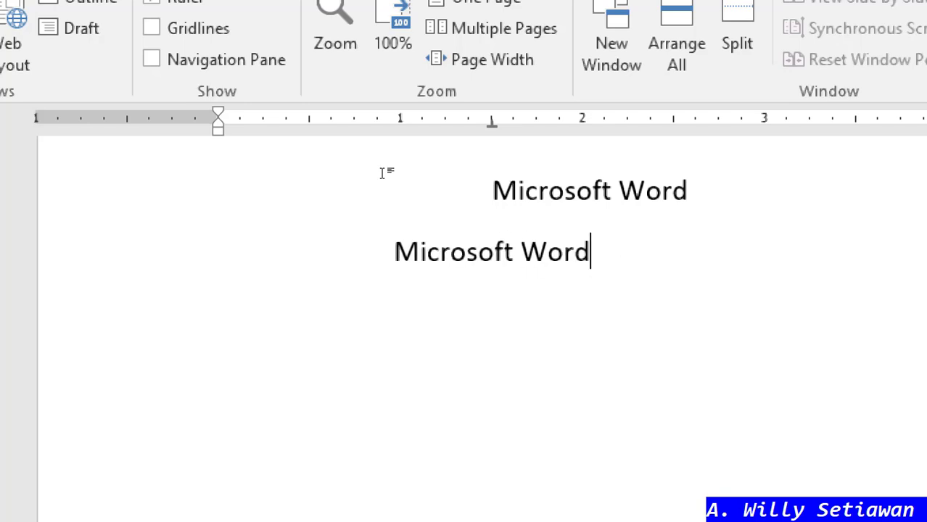
pyautogui.click(492, 123)
pyautogui.press('Return')
pyautogui.press('Tab')
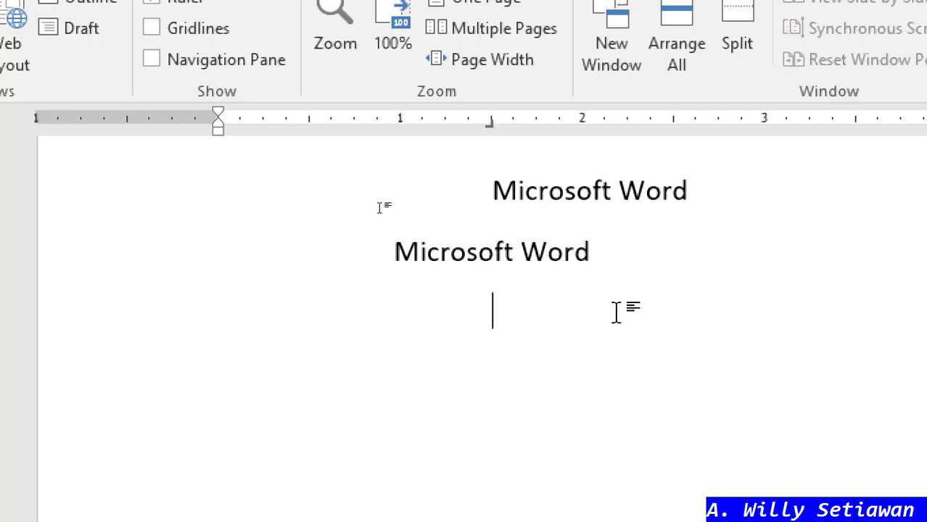
# - Type the third 'Microsoft Word' line at the right tab, then start a decimal-tab line below
pyautogui.write('Micros')
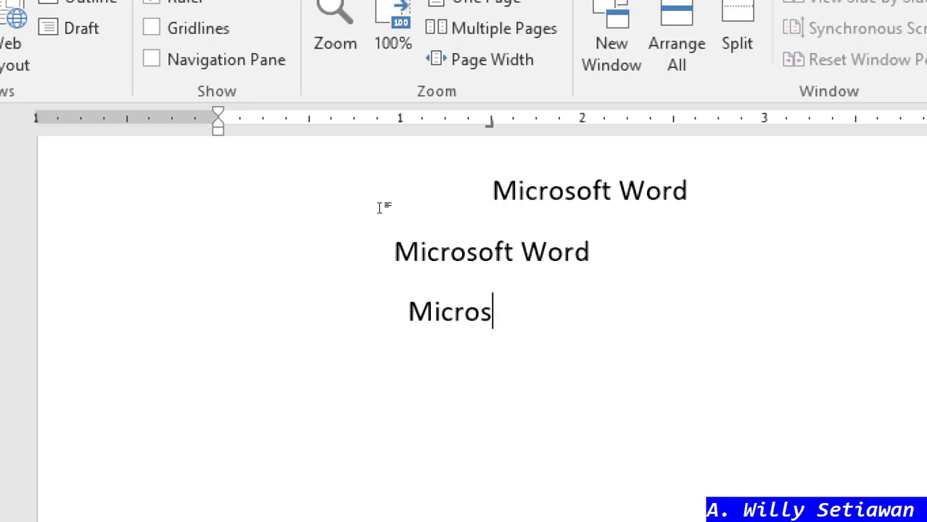
pyautogui.write('oft Word')
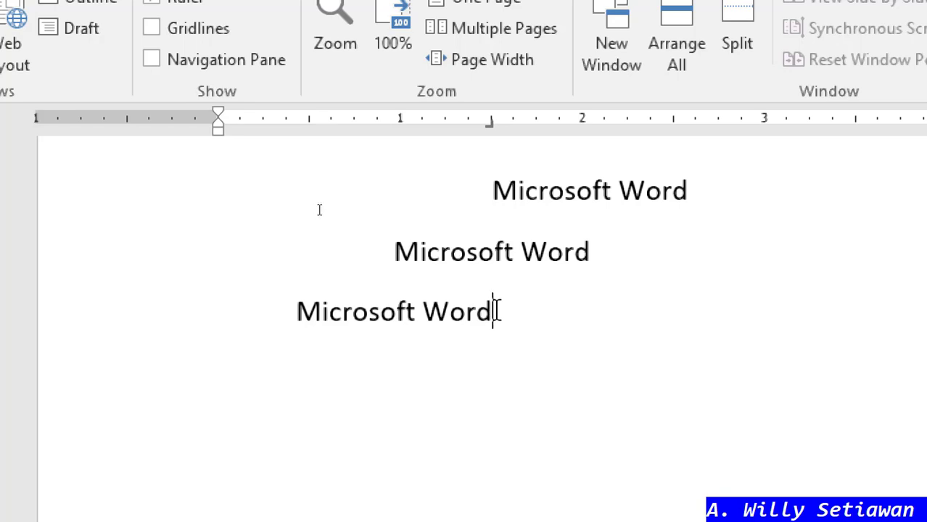
pyautogui.doubleClick(499, 362)
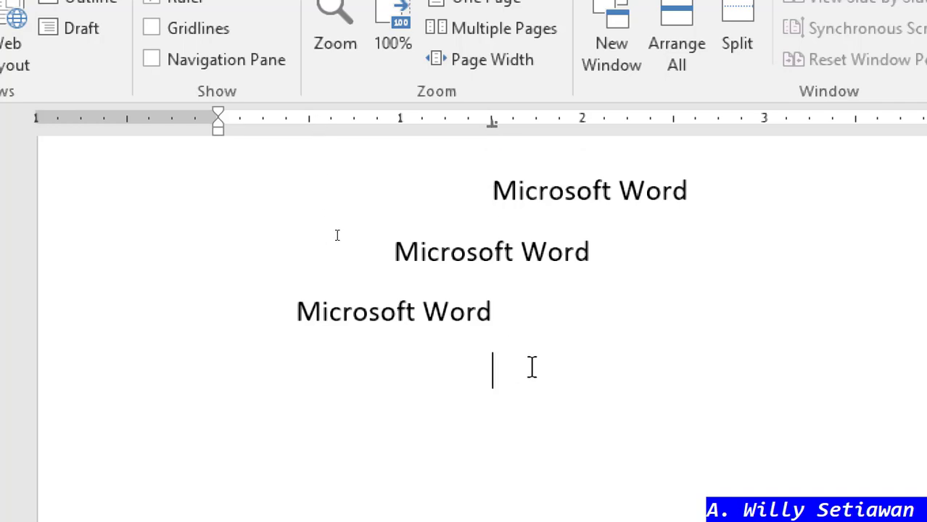
# - Enter 12345.67 and 500.123 on two lines aligned at the 1.5-inch decimal tab
pyautogui.write('12345.')
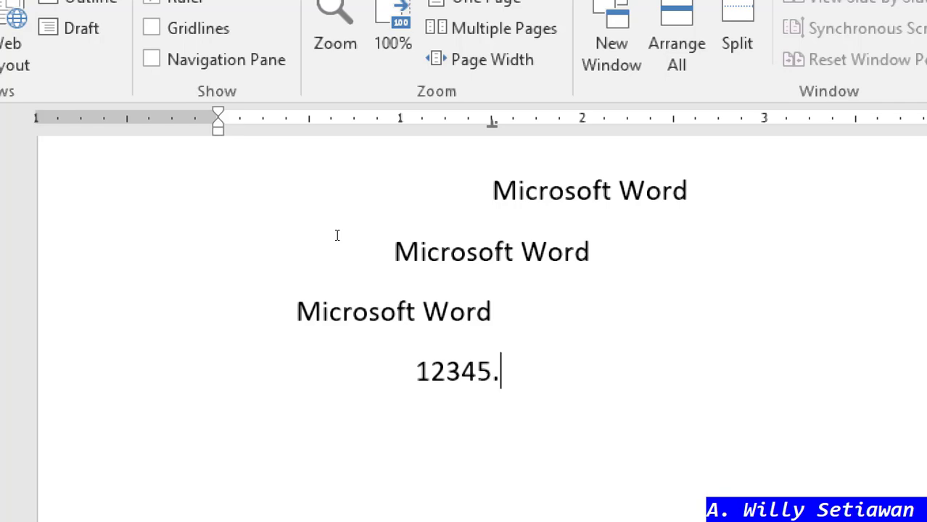
pyautogui.write('67')
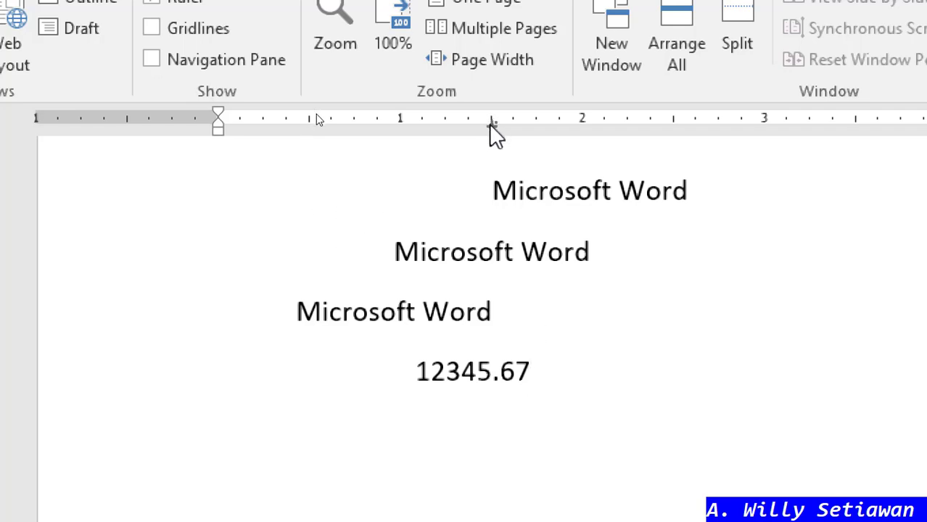
pyautogui.moveTo(490, 123); pyautogui.dragTo(491, 122)
pyautogui.press('Return')
pyautogui.press('Tab')
pyautogui.press('Tab')
pyautogui.write('500.')
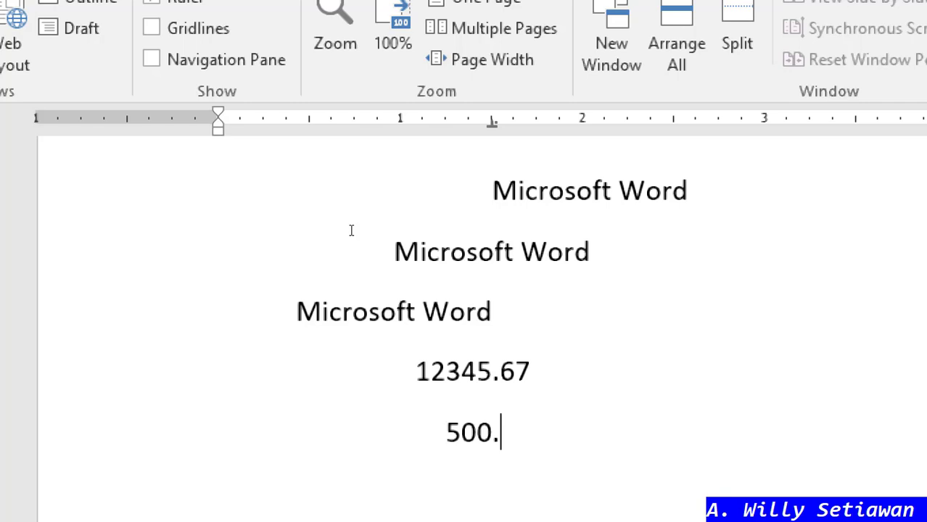
pyautogui.write('123')
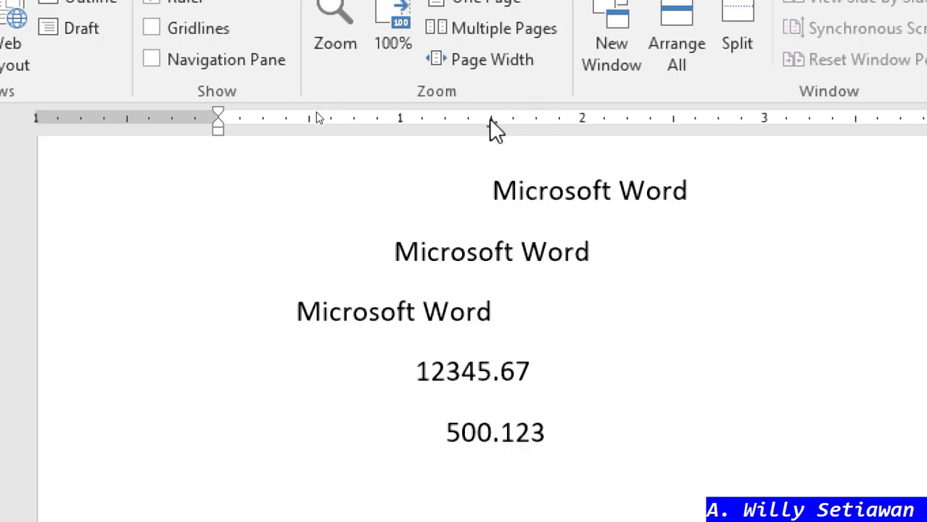
# - Check the tab-stop alignment guides for each Microsoft Word line and the number lines
pyautogui.moveTo(491, 121); pyautogui.dragTo(493, 125)
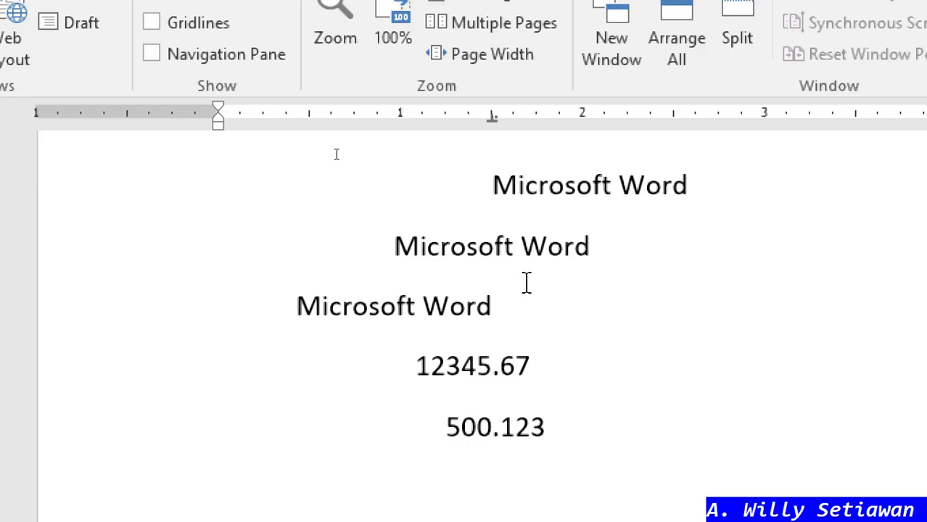
pyautogui.click(492, 187)
pyautogui.moveTo(491, 118); pyautogui.dragTo(490, 118)
pyautogui.click(494, 245)
pyautogui.moveTo(492, 116); pyautogui.dragTo(493, 116)
pyautogui.click(495, 308)
pyautogui.moveTo(489, 114); pyautogui.dragTo(489, 114)
pyautogui.moveTo(447, 365); pyautogui.dragTo(550, 424)
pyautogui.click(492, 368)
pyautogui.scroll(-3, 496, 381)
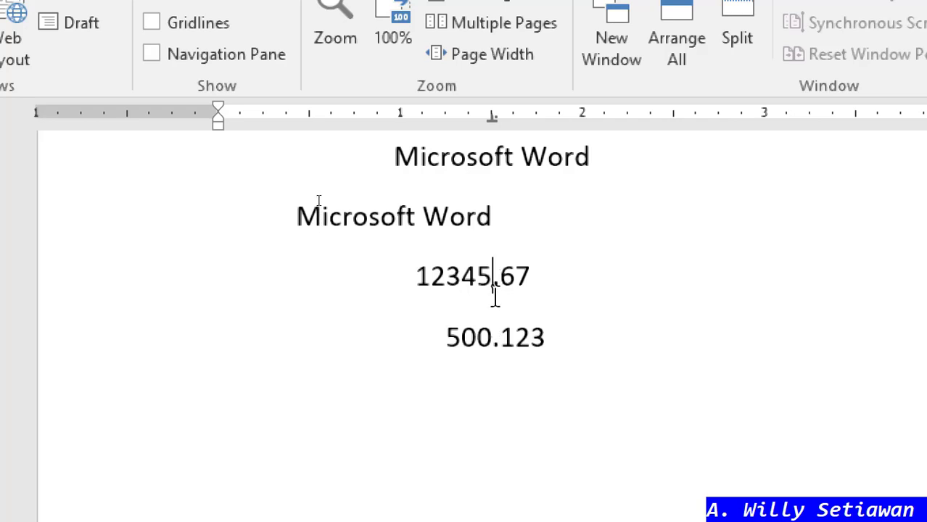
pyautogui.click(494, 338)
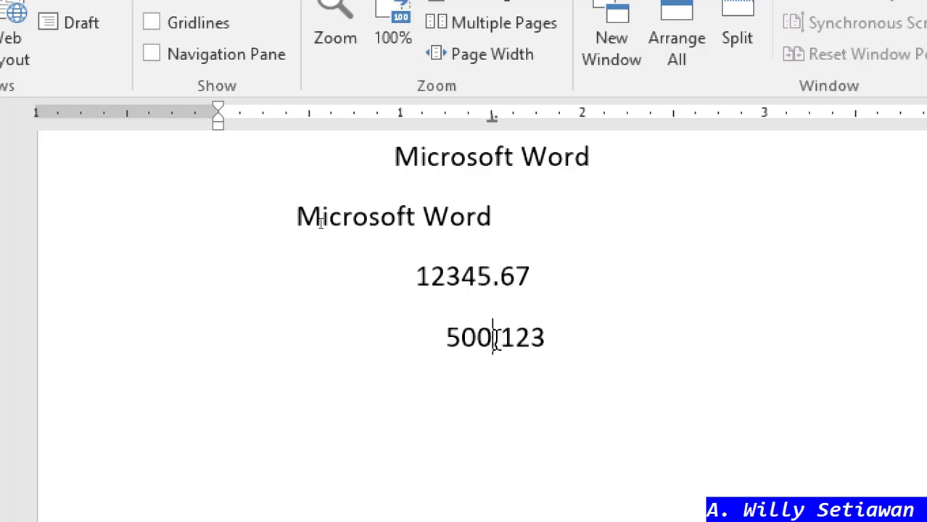
pyautogui.click(497, 279)
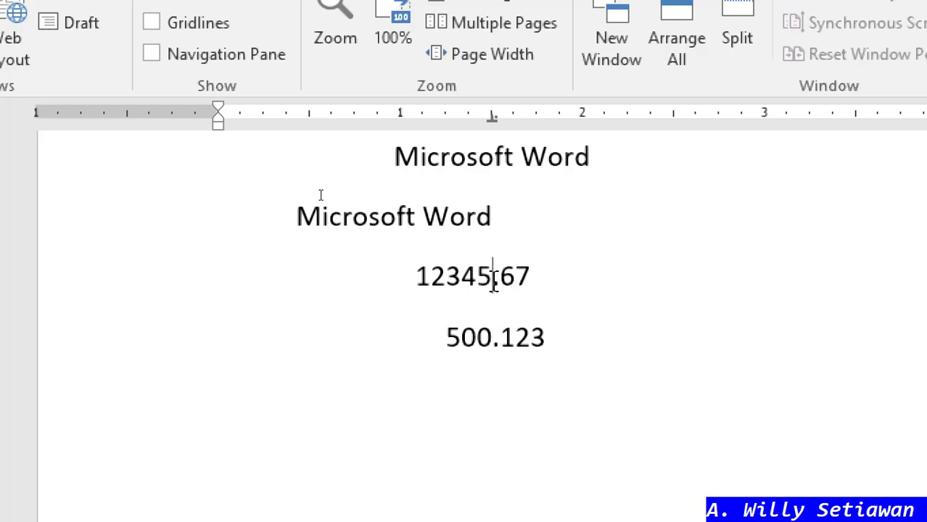
pyautogui.click(500, 341)
pyautogui.click(497, 282)
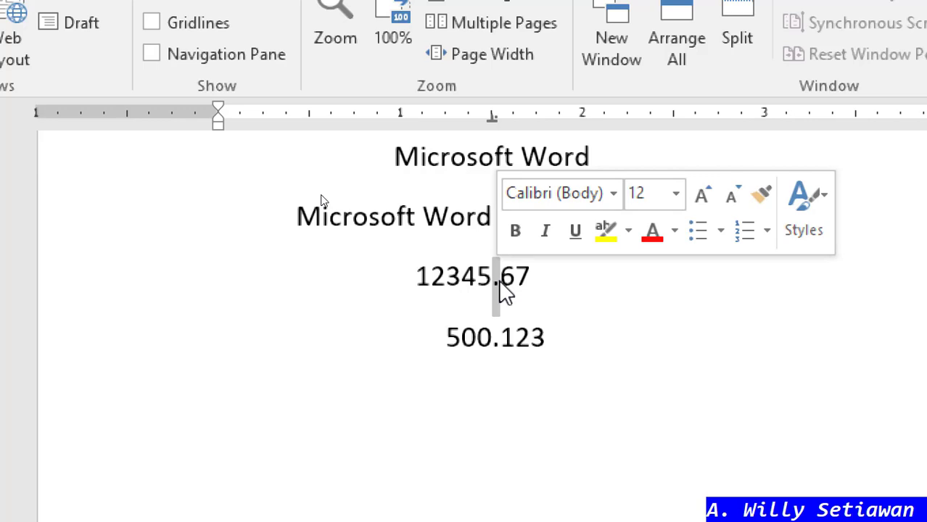
pyautogui.click(499, 283)
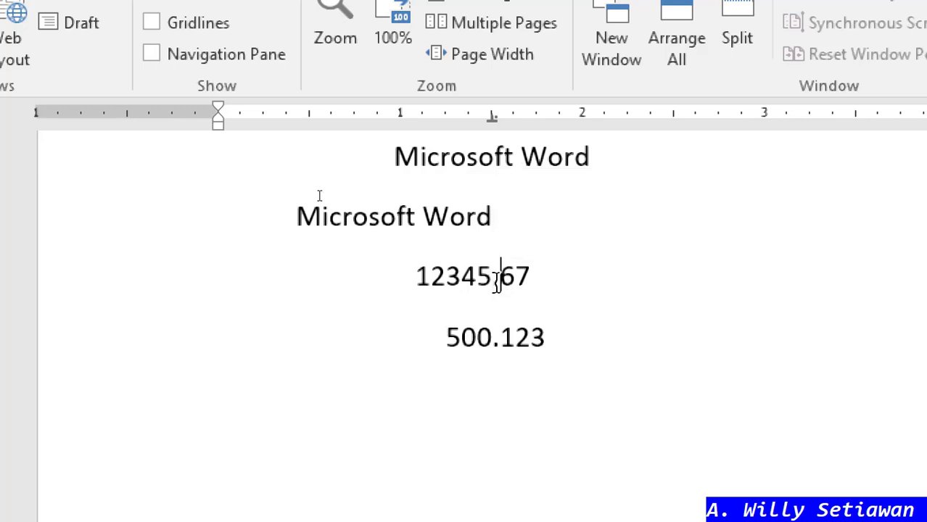
pyautogui.doubleClick(498, 281)
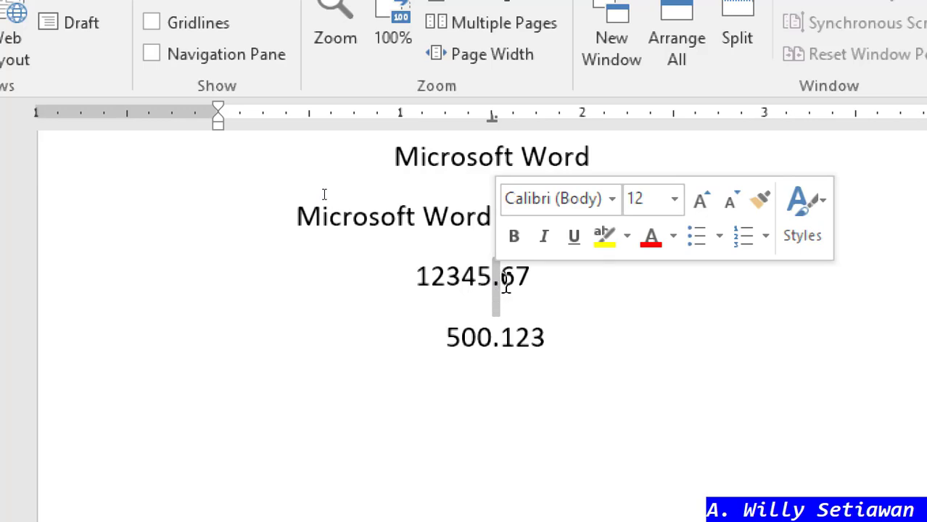
pyautogui.click(505, 285)
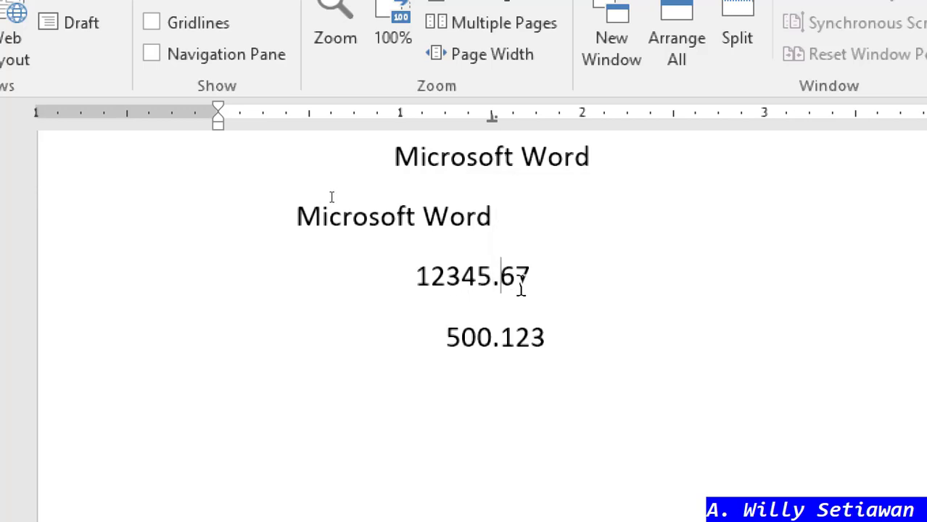
pyautogui.press('BackSpace')
pyautogui.write(',')
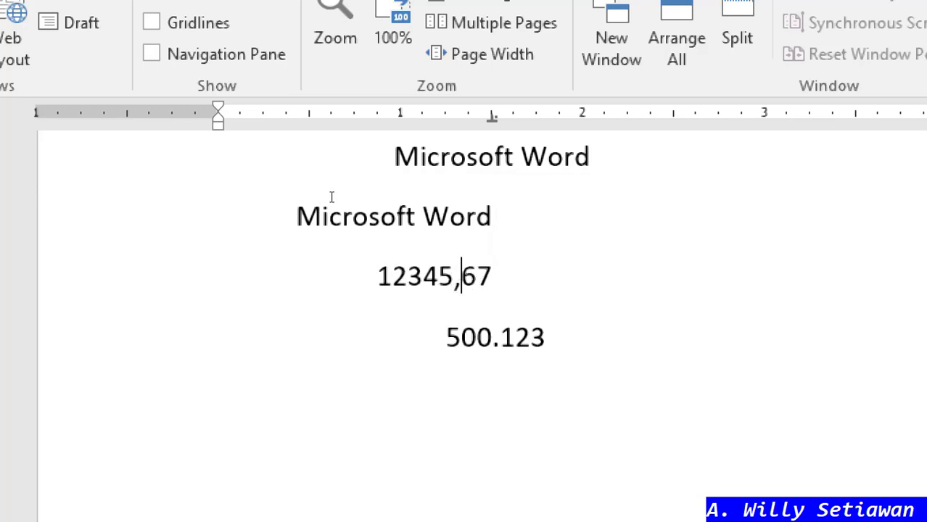
pyautogui.click(499, 339)
pyautogui.press('BackSpace')
pyautogui.write(',')
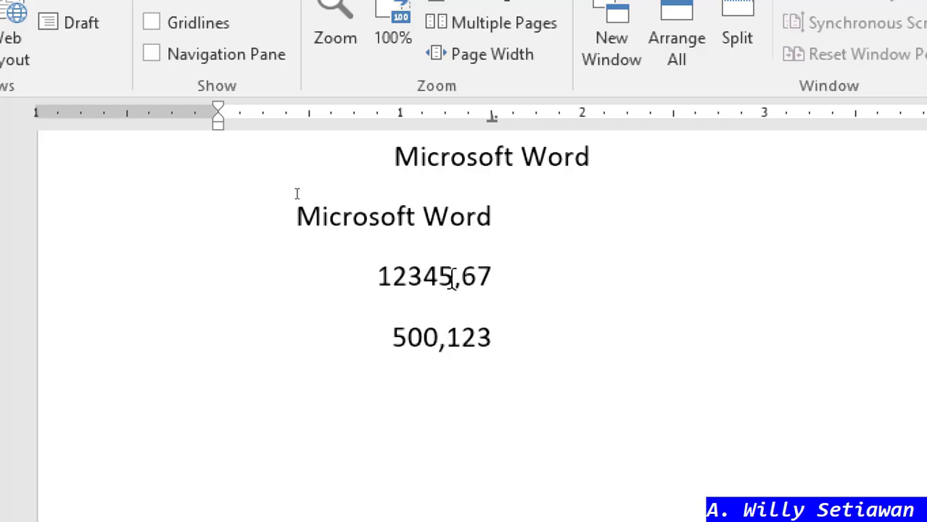
pyautogui.moveTo(451, 279); pyautogui.dragTo(457, 285)
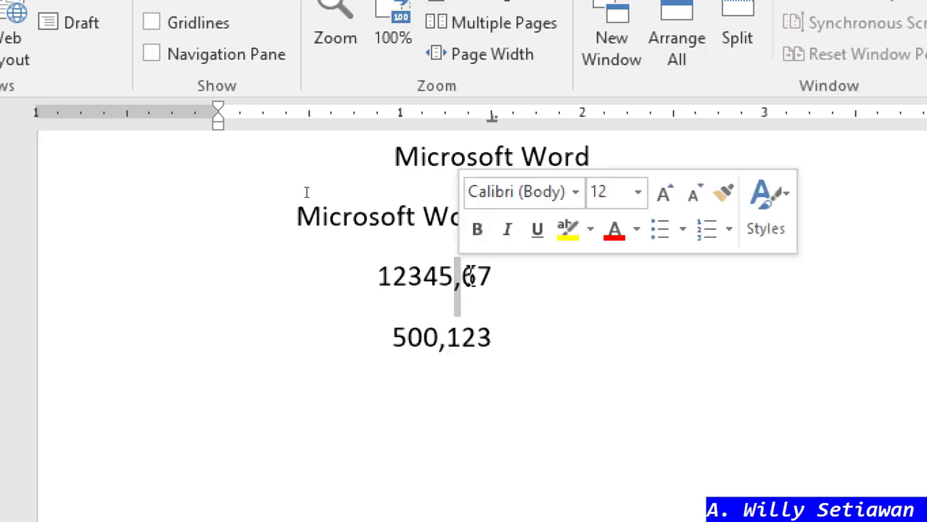
pyautogui.write('.')
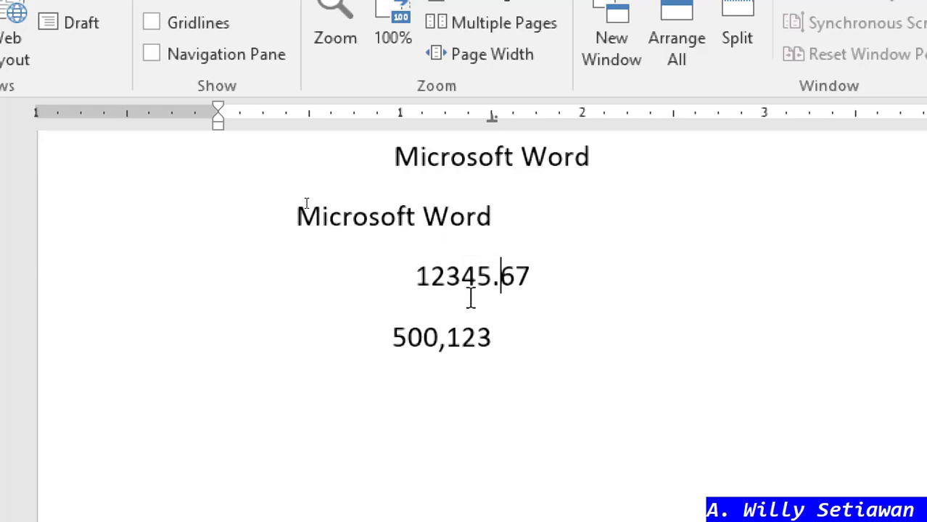
pyautogui.moveTo(438, 341); pyautogui.dragTo(445, 341)
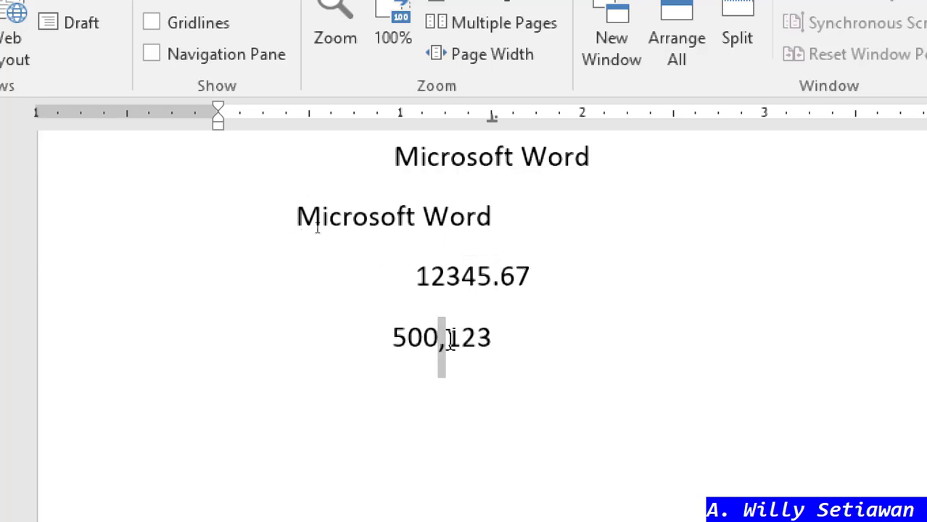
pyautogui.write('.')
pyautogui.click(553, 336)
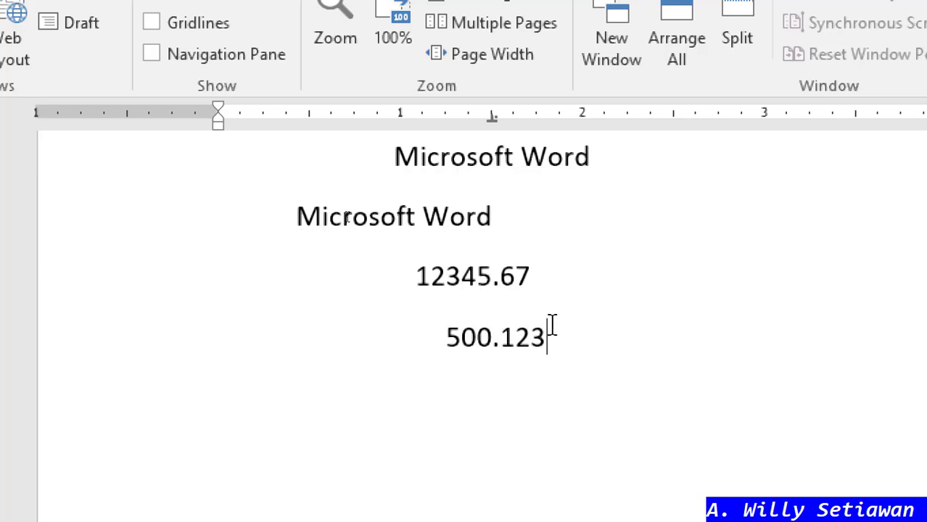
pyautogui.scroll(1, 563, 319)
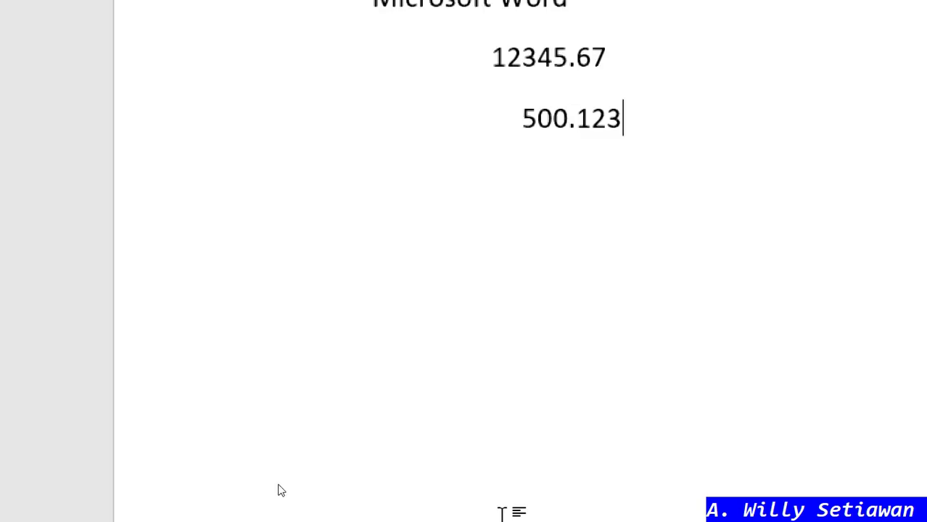
# - Create a new blank document, Document4, with Ctrl+N
pyautogui.moveTo(666, 344)
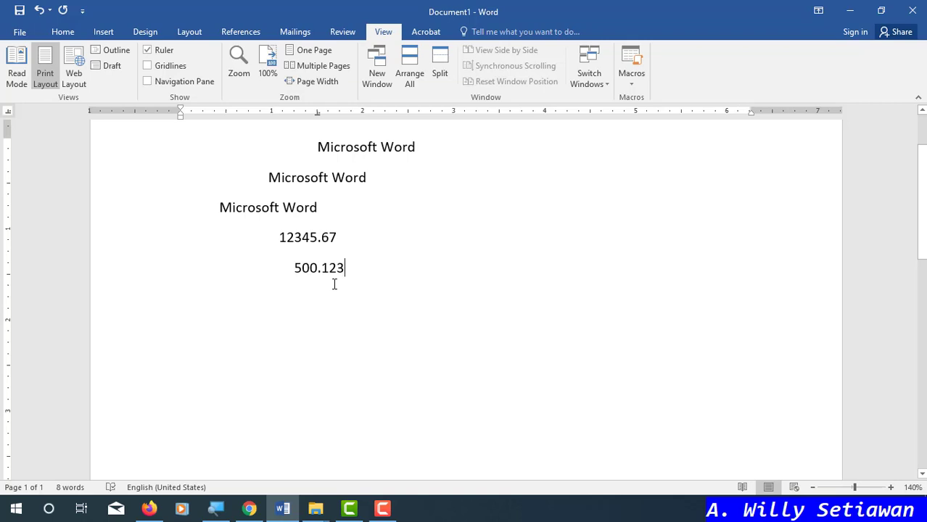
pyautogui.hotkey('ctrl', 'n')
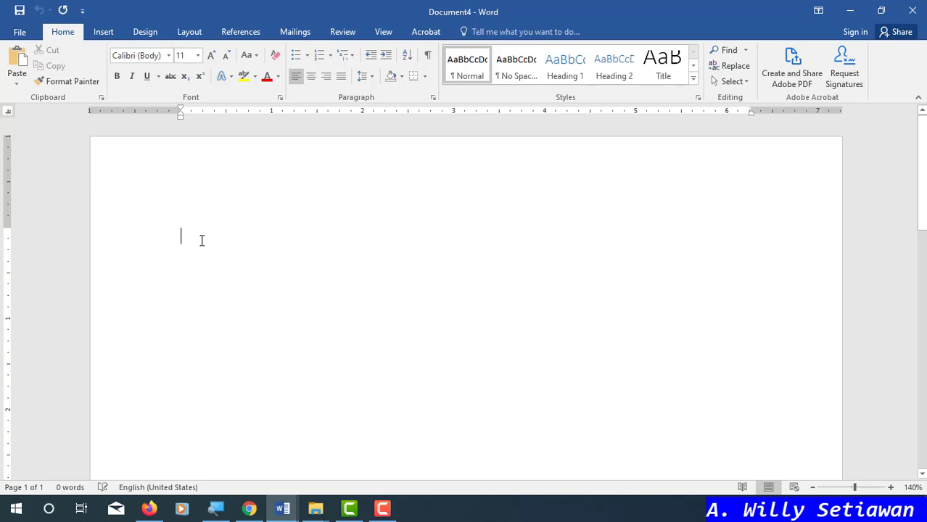
# - Type Place, Date and Agenda on three lines, tabbing before each colon to align them
pyautogui.keyDown('ctrl'); pyautogui.scroll(6, 196, 240); pyautogui.keyUp('ctrl')
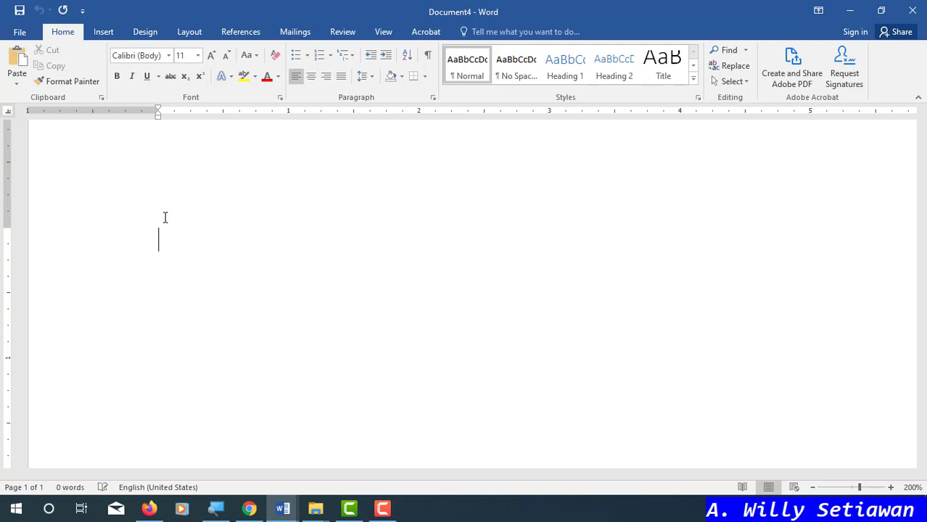
pyautogui.write('Place')
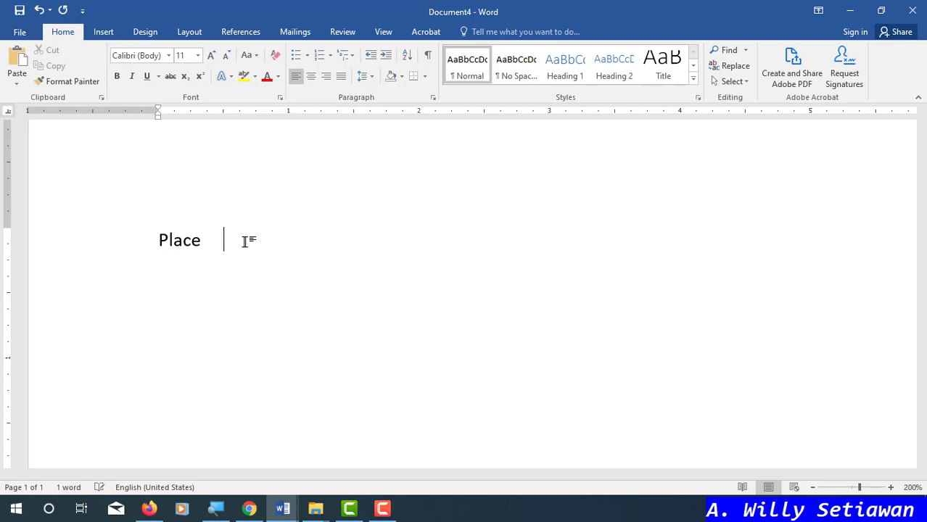
pyautogui.write(':')
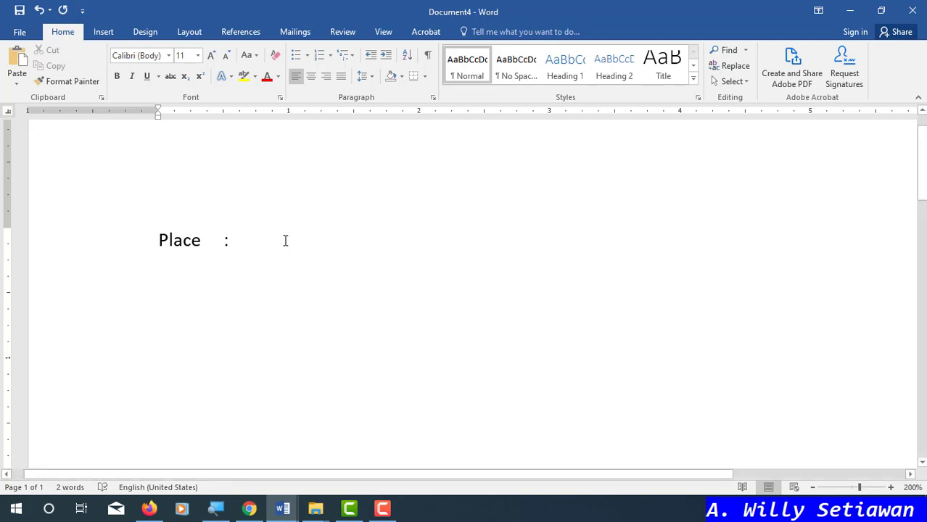
pyautogui.press('Return')
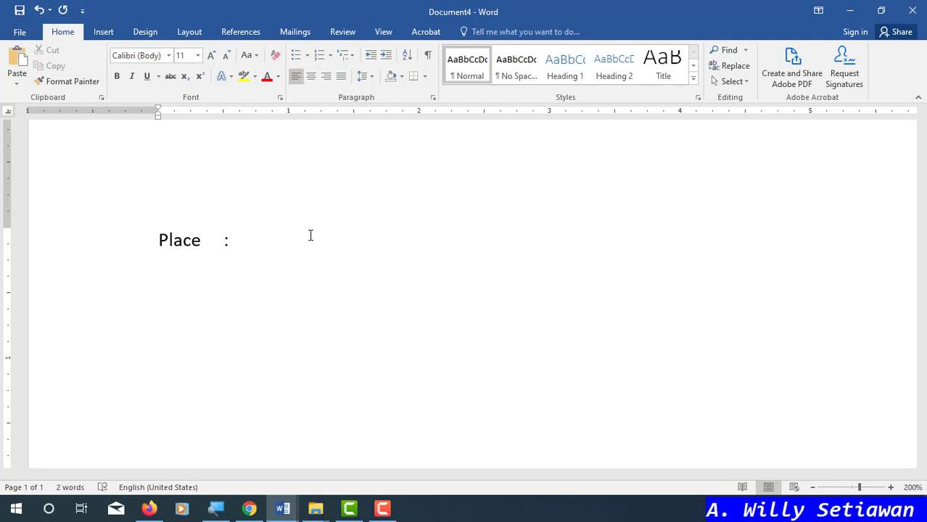
pyautogui.write('Date')
pyautogui.press('Tab')
pyautogui.write(':')
pyautogui.press('Return')
pyautogui.write('Agenda')
pyautogui.press('Tab')
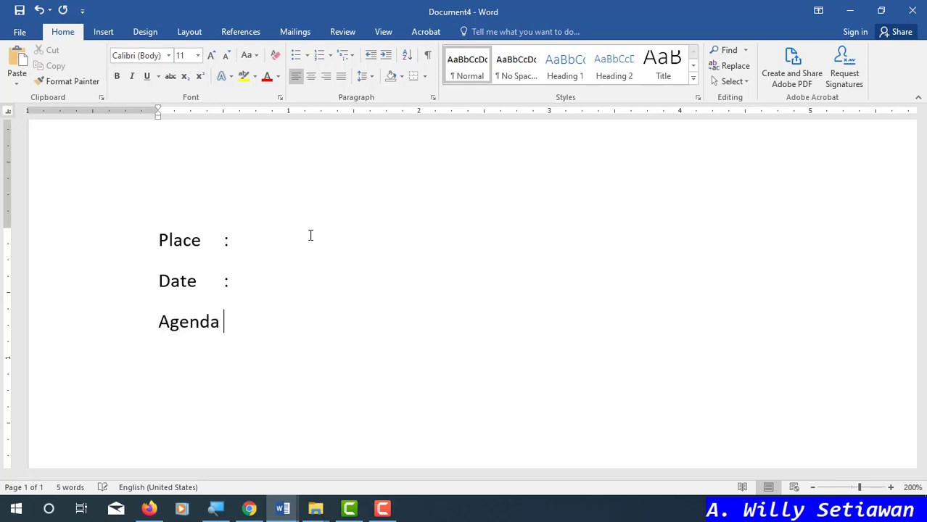
pyautogui.write(':')
pyautogui.press('Tab')
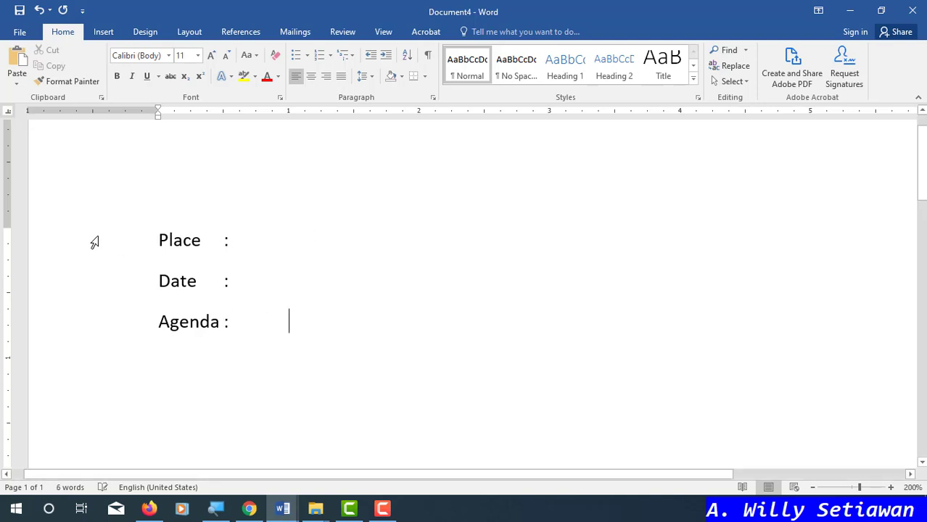
# - Add two left tab stops on the ruler to the three label lines, for colons and values
pyautogui.moveTo(94, 242); pyautogui.dragTo(94, 322)
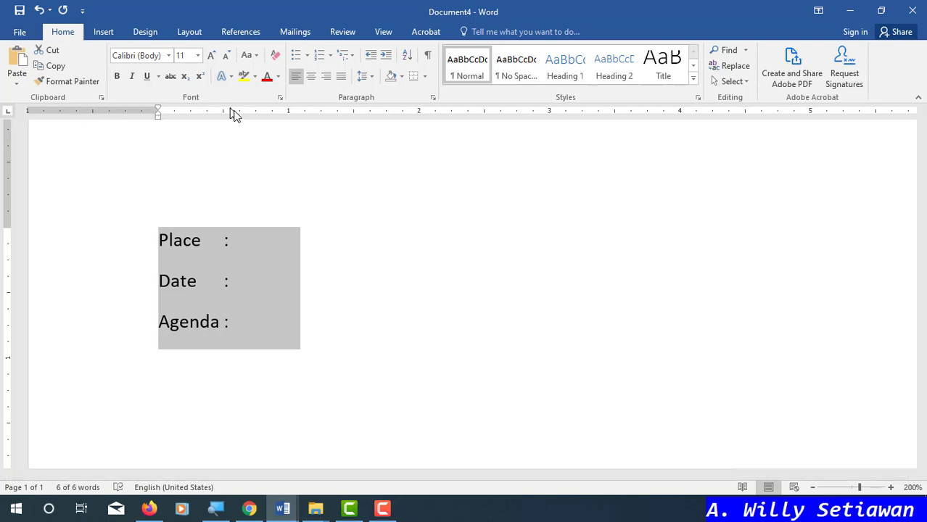
pyautogui.moveTo(242, 113)
pyautogui.mouseDown()
pyautogui.moveTo(232, 119)
pyautogui.moveTo(242, 119)
pyautogui.mouseUp()
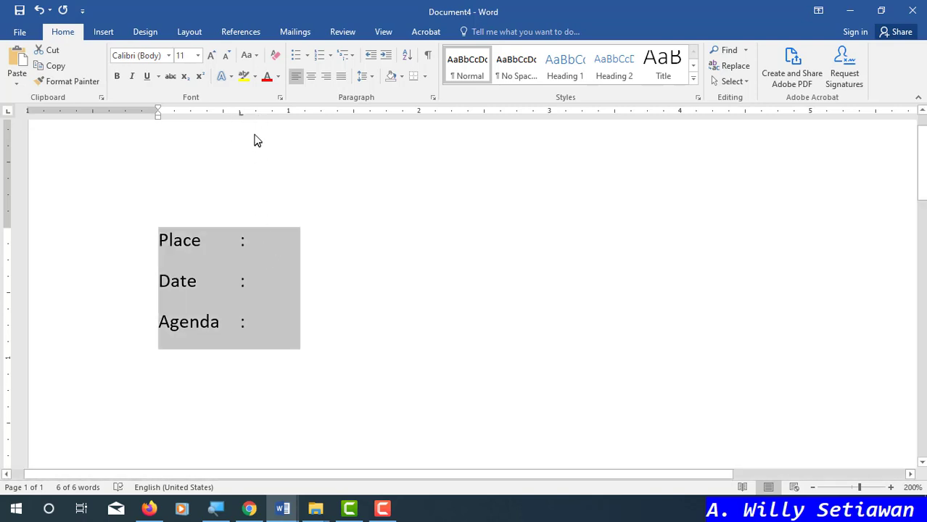
pyautogui.moveTo(263, 115); pyautogui.dragTo(265, 120)
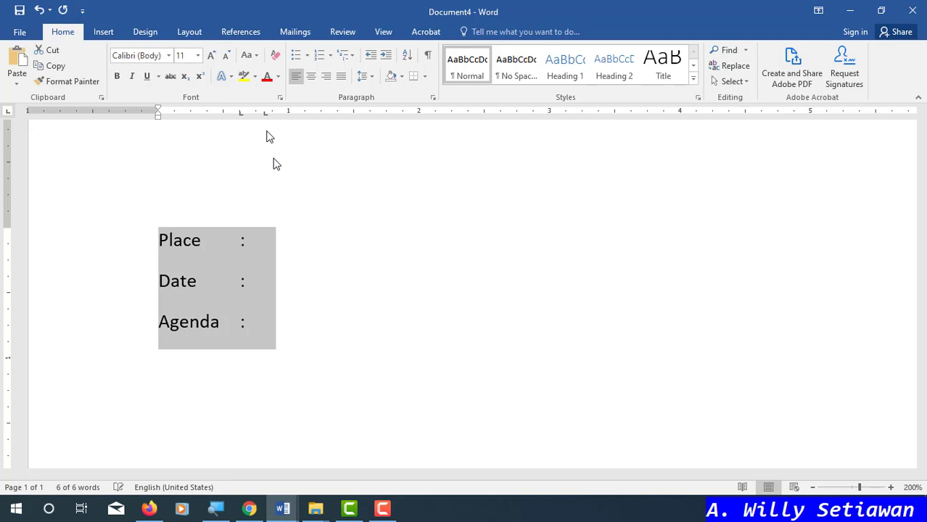
pyautogui.click(293, 244)
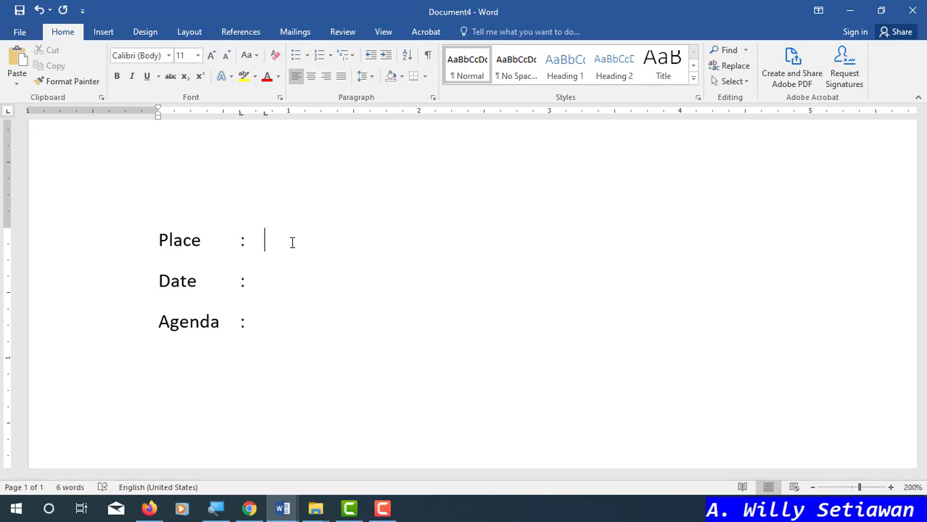
# - Fill in Computer Laboratory, November 11th 2019 and Microsoft Word Training after the colons, adding blank lines below
pyautogui.write('Computer Laboratt')
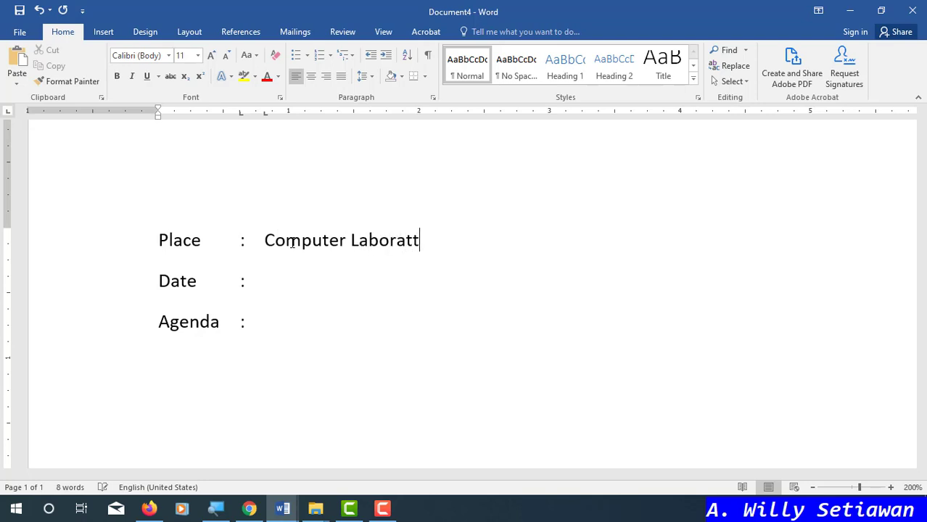
pyautogui.press('BackSpace')
pyautogui.press('BackSpace')
pyautogui.write('ory Date\t:\t')
pyautogui.write('November')
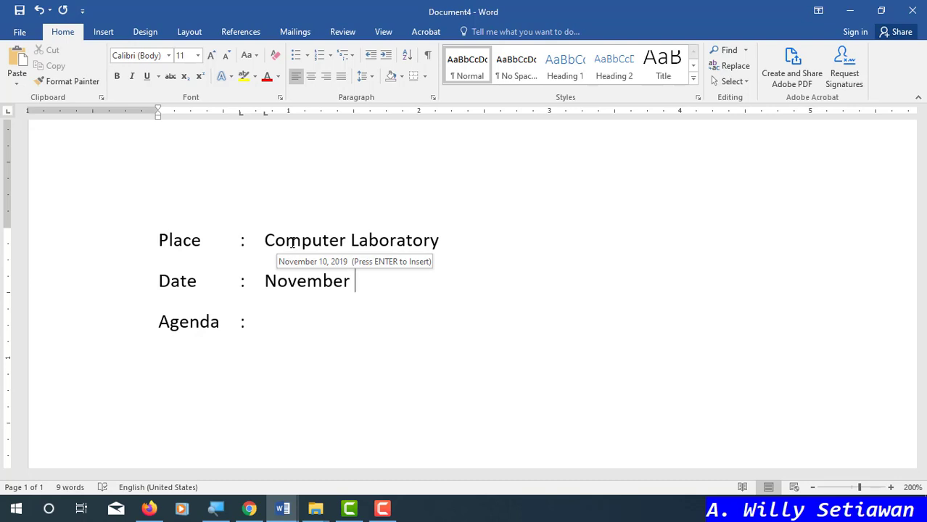
pyautogui.write('11')
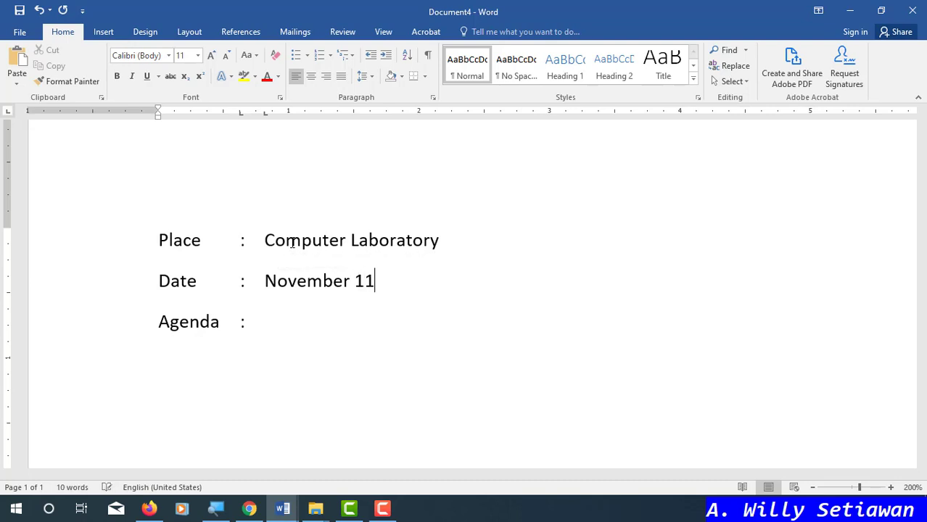
pyautogui.write('th 2019')
pyautogui.press('Down')
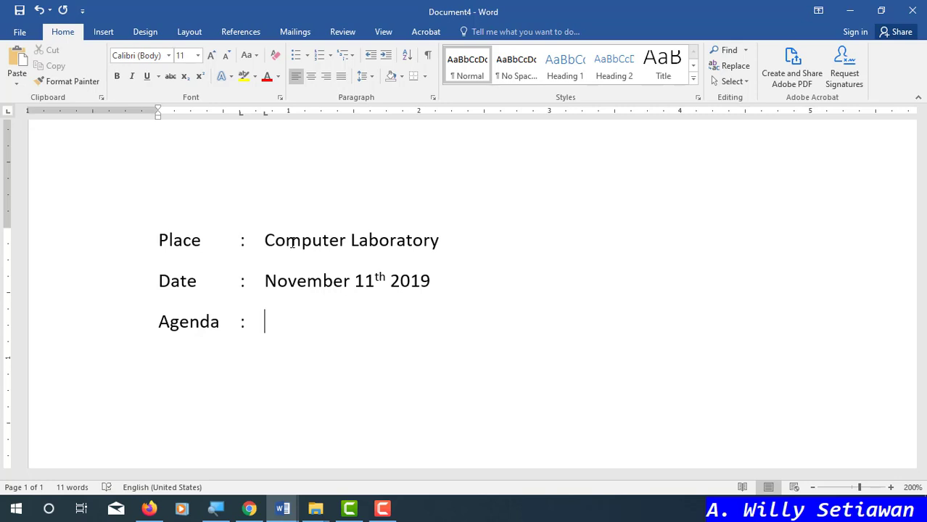
pyautogui.write('Microsoft Word')
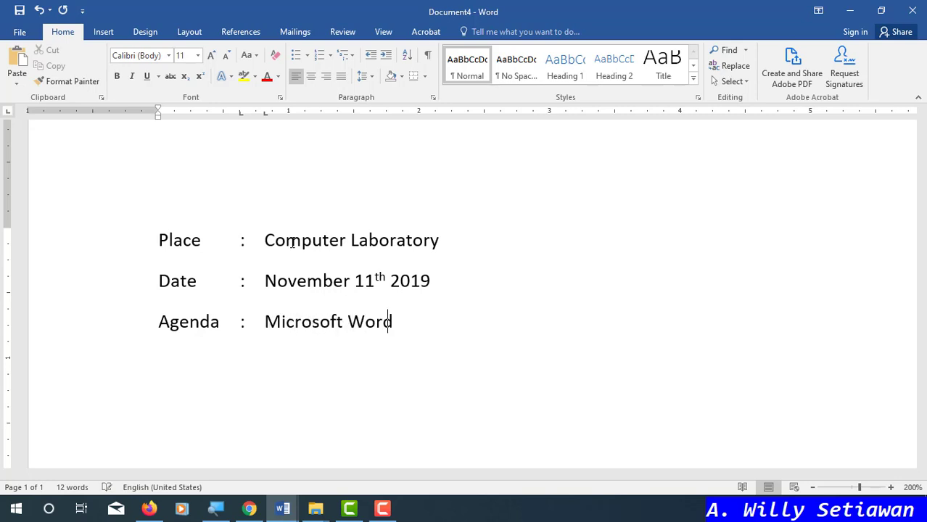
pyautogui.write(' Training')
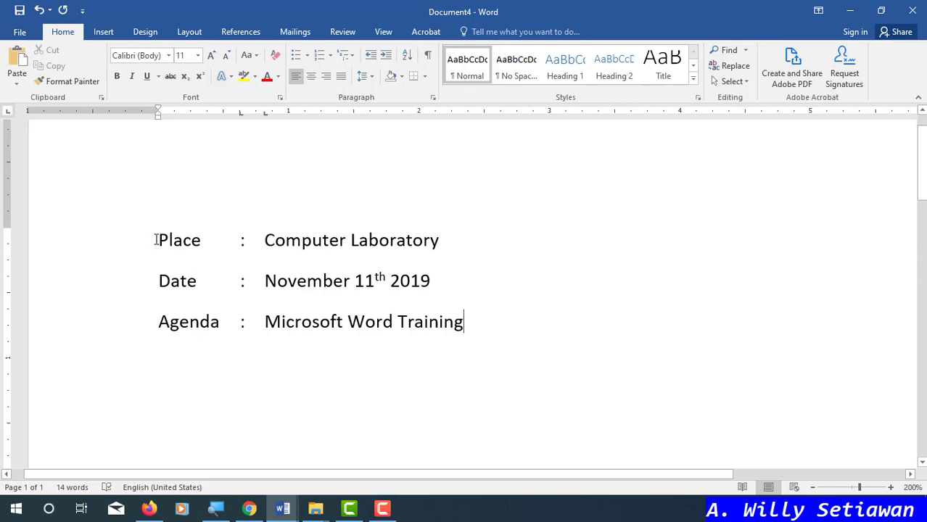
pyautogui.moveTo(156, 240); pyautogui.dragTo(464, 323)
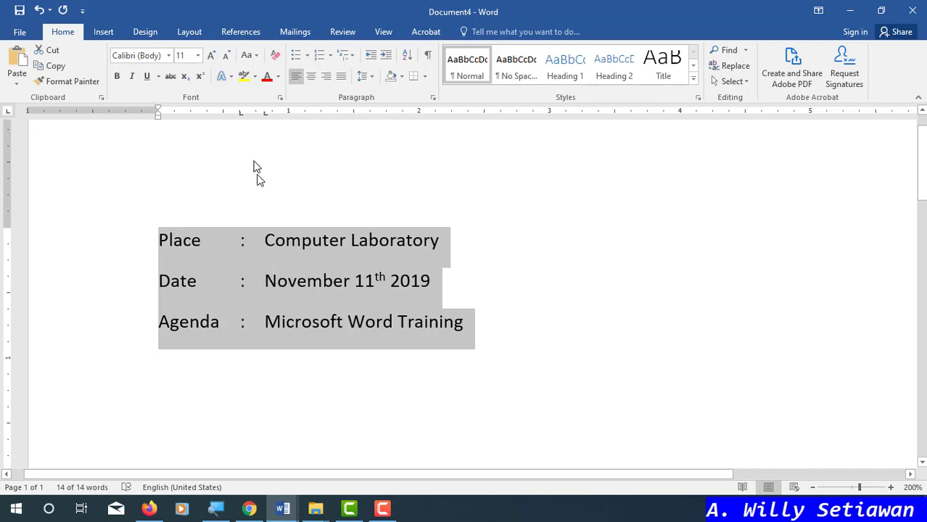
pyautogui.click(250, 244)
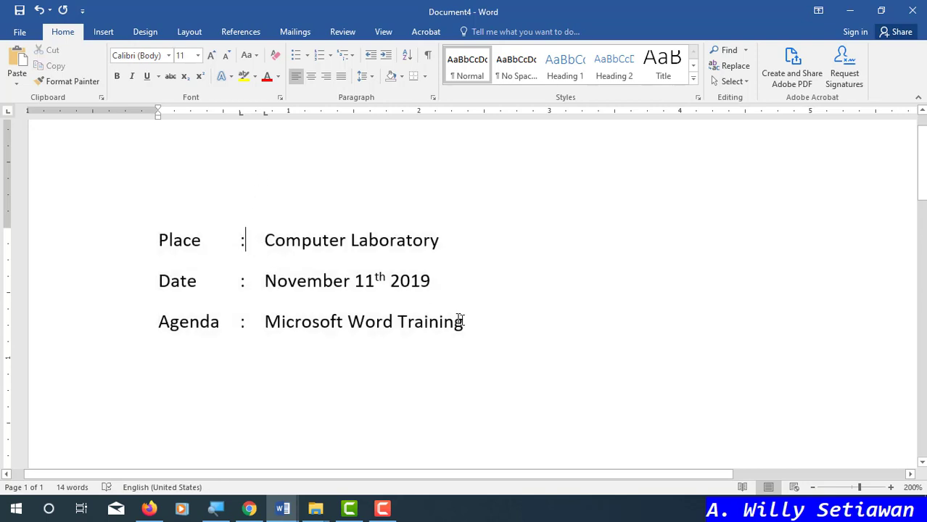
pyautogui.click(482, 309)
pyautogui.press('Return')
pyautogui.press('Return')
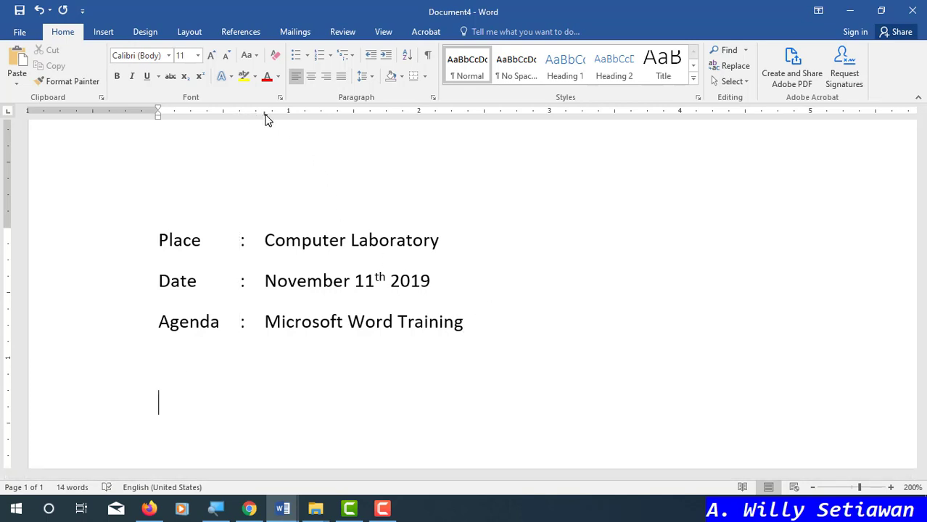
# - Remove the ruler tab stop and type 'Place : Computer laboratory' below the aligned block
pyautogui.moveTo(264, 114)
pyautogui.mouseDown()
pyautogui.moveTo(272, 143)
pyautogui.moveTo(335, 143)
pyautogui.mouseUp()
pyautogui.write('Place : Computer laboa')
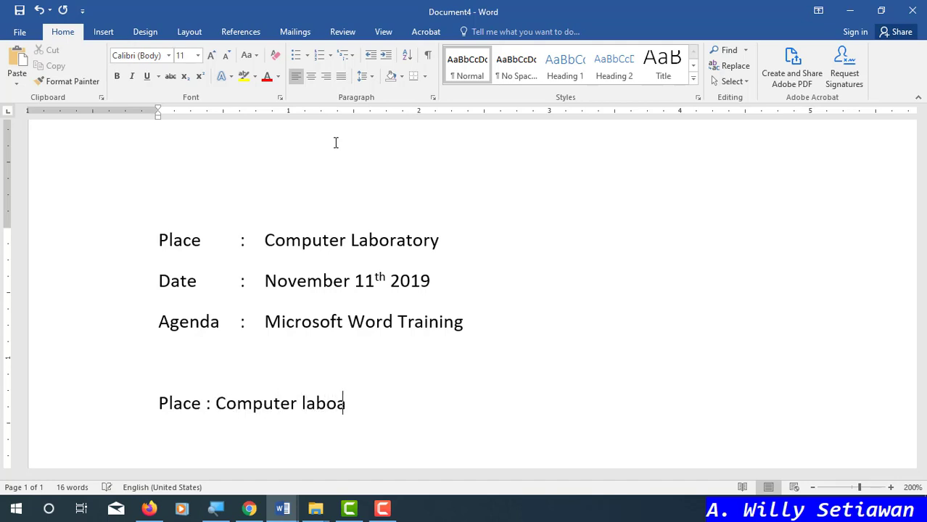
pyautogui.press('BackSpace')
pyautogui.write('ratory')
# - Add 'Date : November 11th 2019' and 'Agenda : Microsoft Word Training' lines beneath
pyautogui.press('Return')
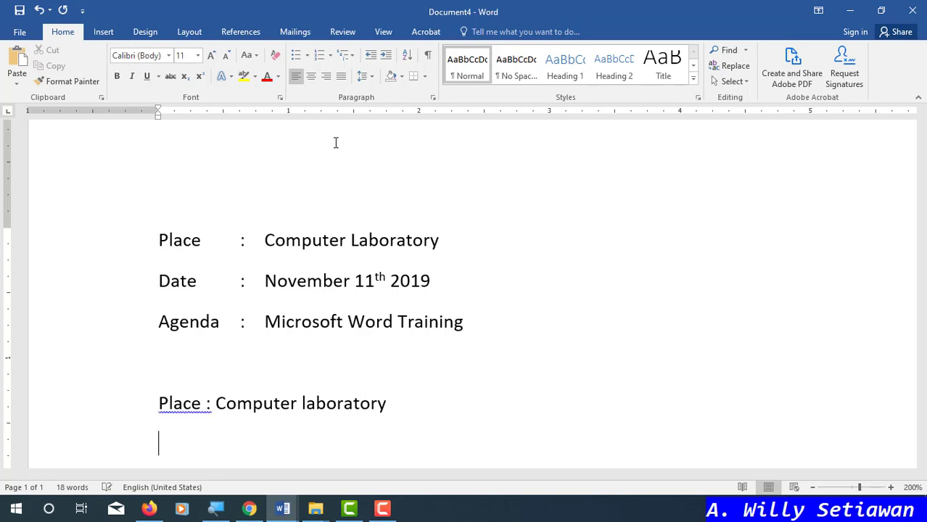
pyautogui.write('Date')
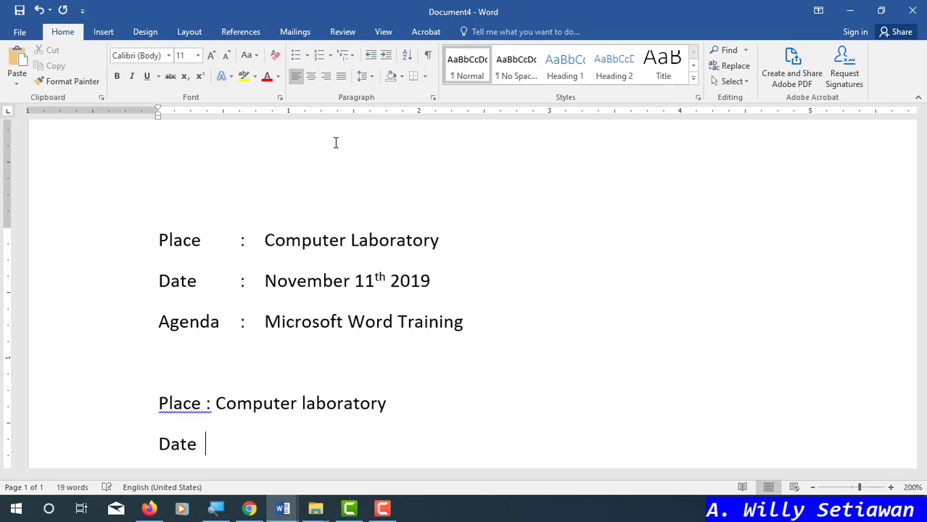
pyautogui.press('Tab')
pyautogui.press('BackSpace')
pyautogui.press('BackSpace')
pyautogui.write(': November ')
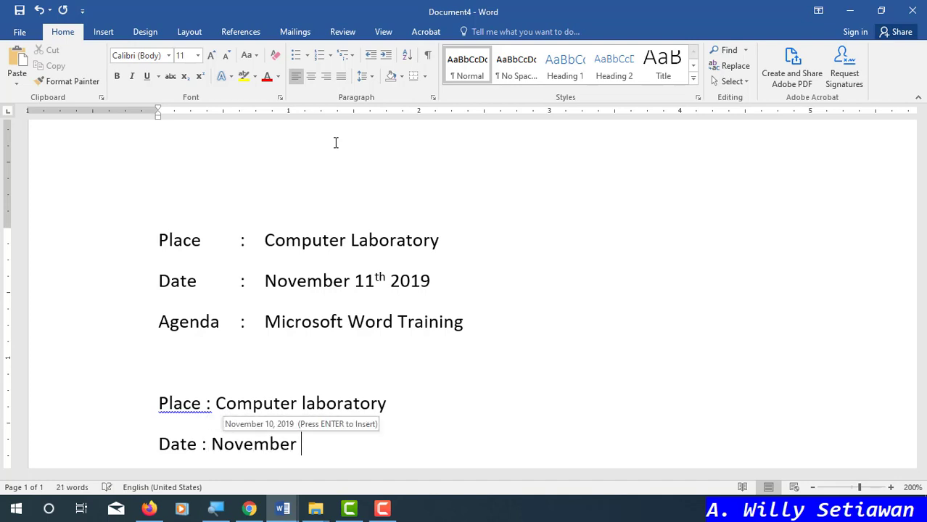
pyautogui.write('11th 2019')
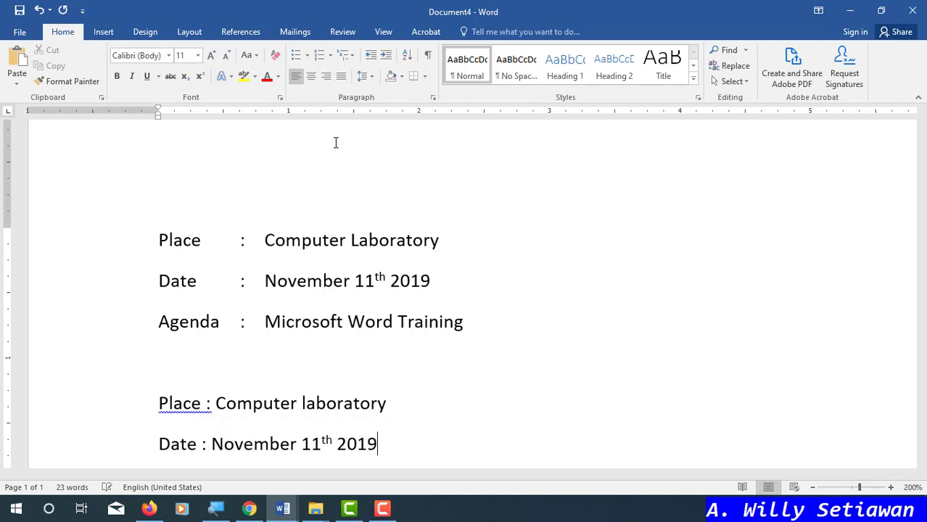
pyautogui.press('Return')
pyautogui.write('Agena')
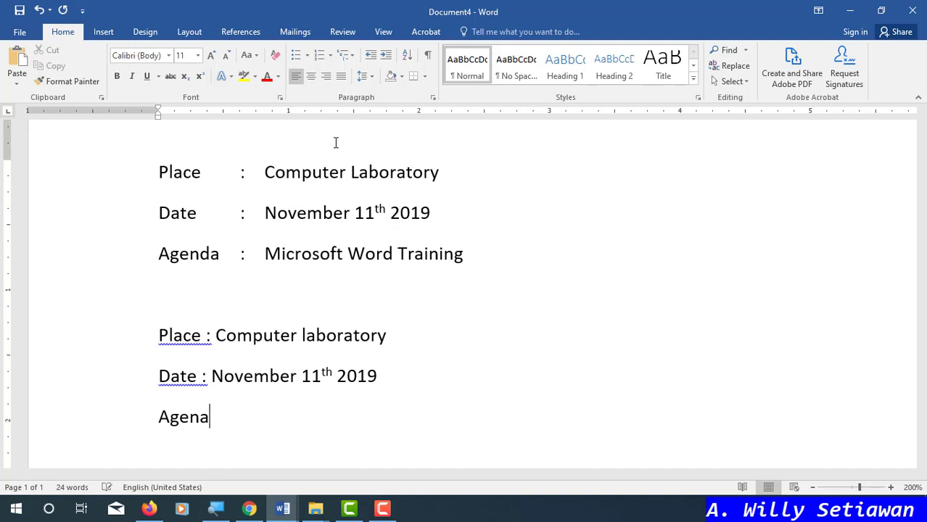
pyautogui.press('BackSpace')
pyautogui.press('BackSpace')
pyautogui.write('d')
pyautogui.press('BackSpace')
pyautogui.write('nda : Microsoft ')
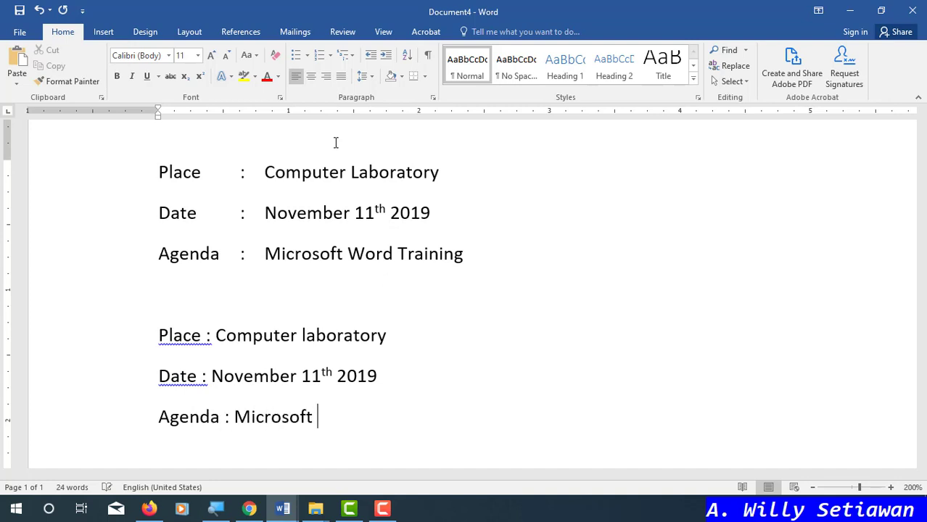
pyautogui.write('Word Training')
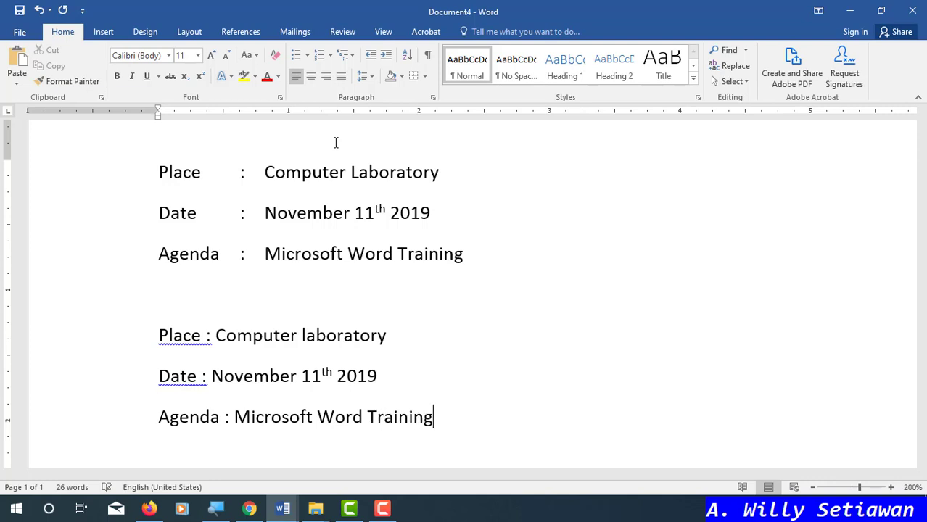
# - Pad the gaps after Place and Date with spaces to line up their colons
pyautogui.click(206, 336)
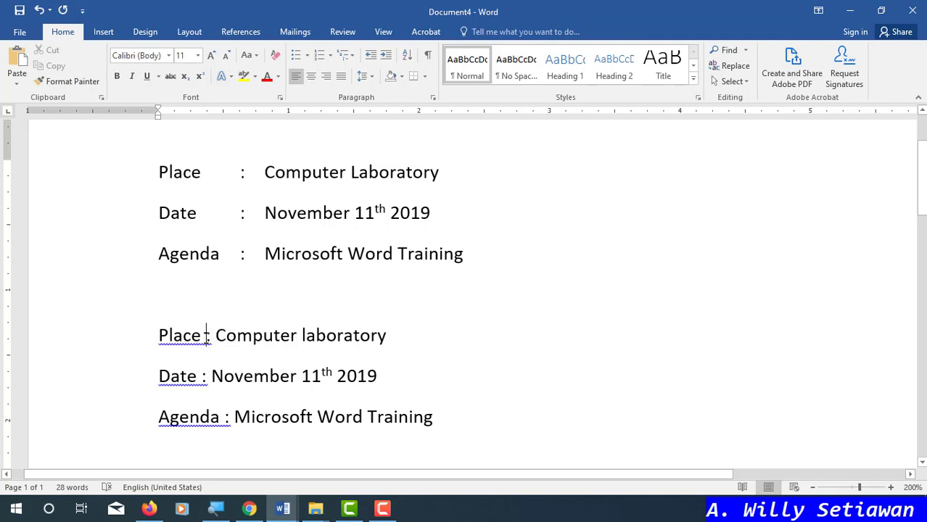
pyautogui.moveTo(156, 335); pyautogui.dragTo(444, 416)
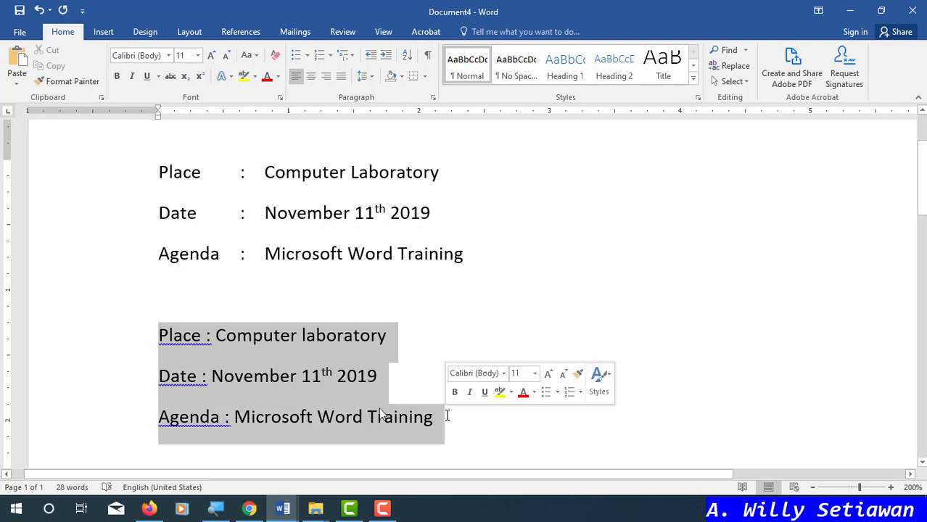
pyautogui.click(204, 344)
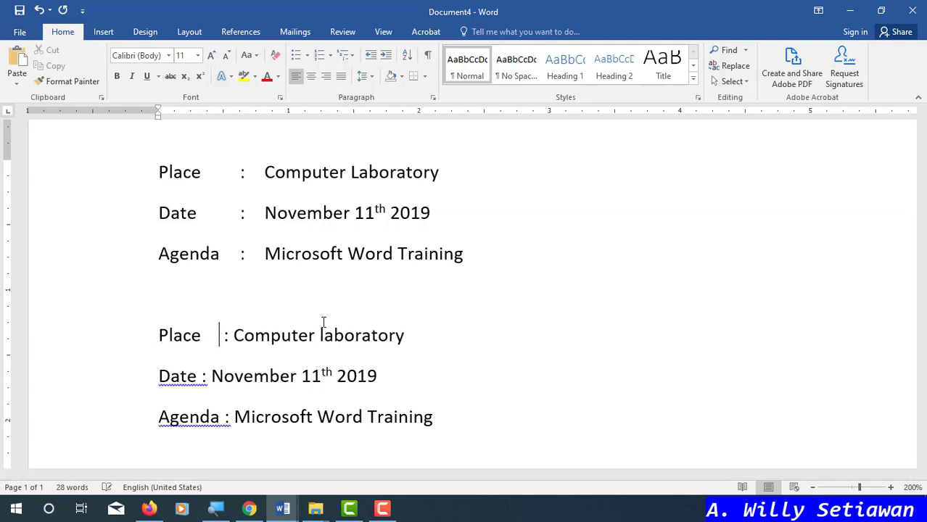
pyautogui.press('Down')
pyautogui.press('Left')
pyautogui.press('Left')
pyautogui.press('Left')
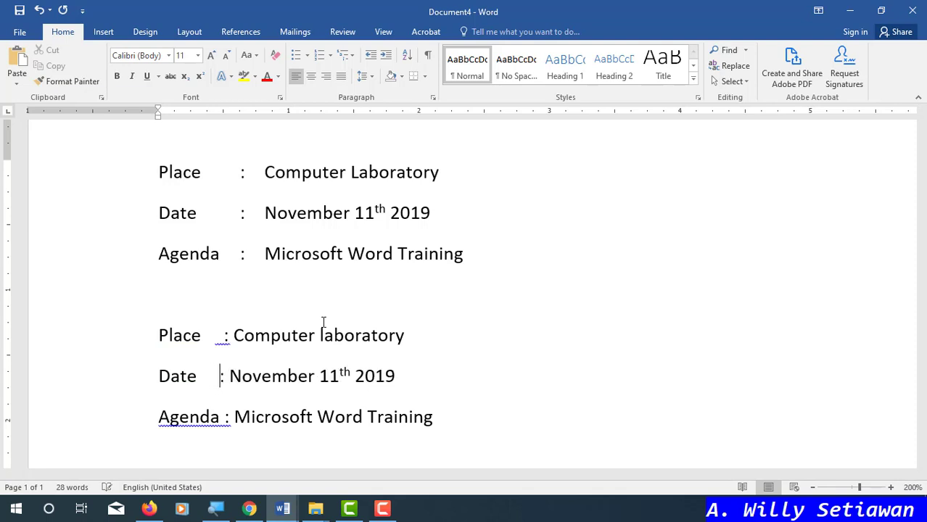
pyautogui.press('Down')
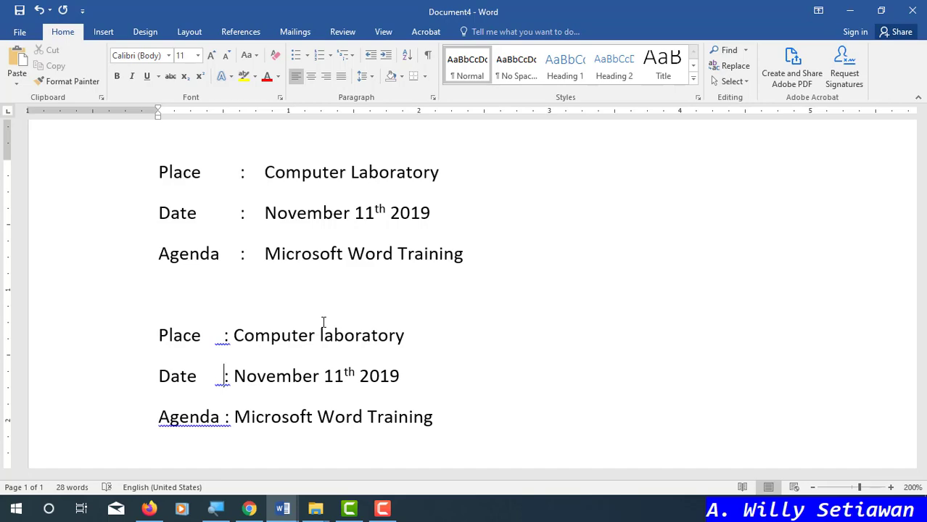
# - Compare the ruler tab stop with the colon positions, inspecting the spaces after Place
pyautogui.keyDown('ctrl'); pyautogui.scroll(9, 225, 389); pyautogui.keyUp('ctrl')
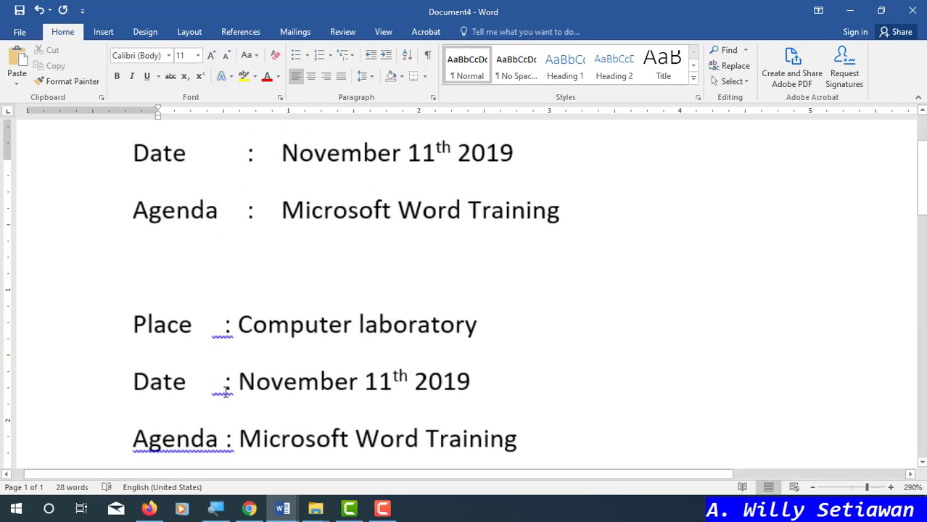
pyautogui.keyDown('ctrl'); pyautogui.scroll(10, 225, 392); pyautogui.keyUp('ctrl')
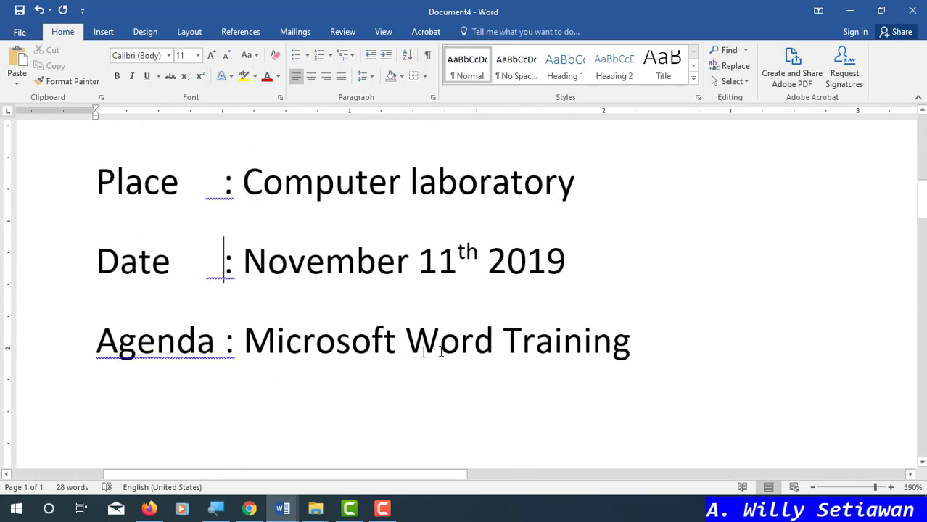
pyautogui.click(634, 341)
pyautogui.moveTo(222, 113); pyautogui.dragTo(222, 119)
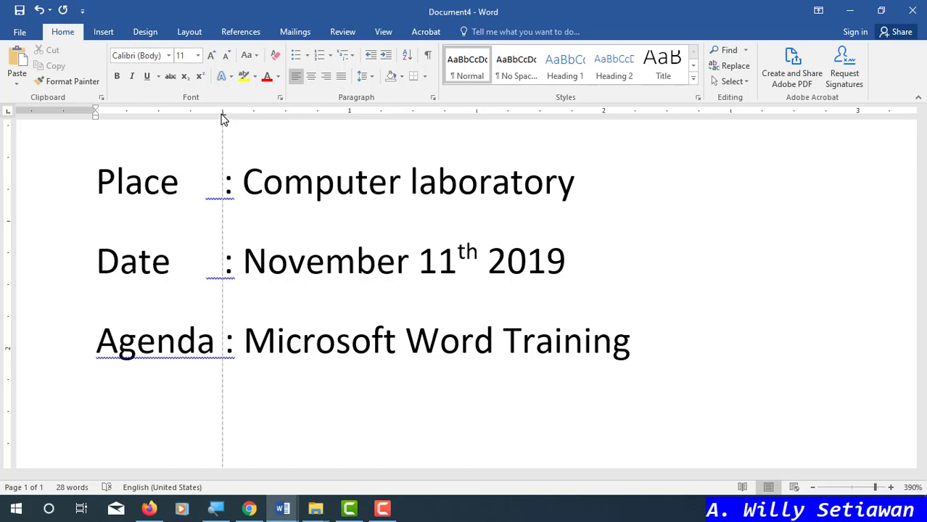
pyautogui.moveTo(222, 119); pyautogui.dragTo(222, 120)
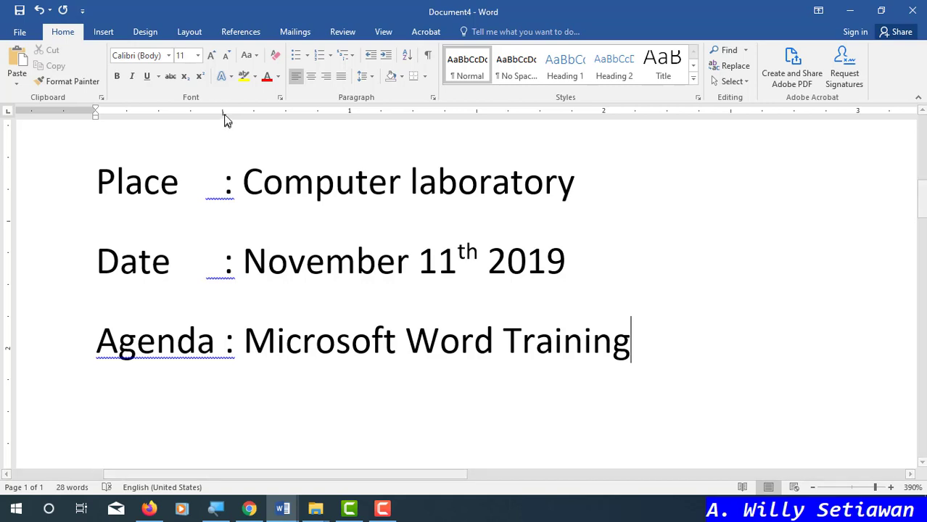
pyautogui.moveTo(226, 186); pyautogui.dragTo(181, 190)
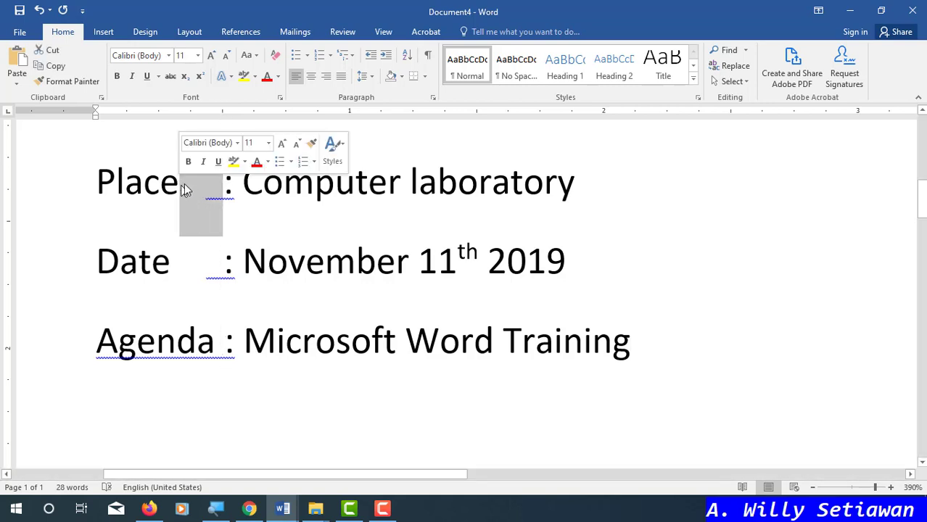
pyautogui.click(222, 193)
pyautogui.press('Left')
pyautogui.press('Left')
pyautogui.press('Left')
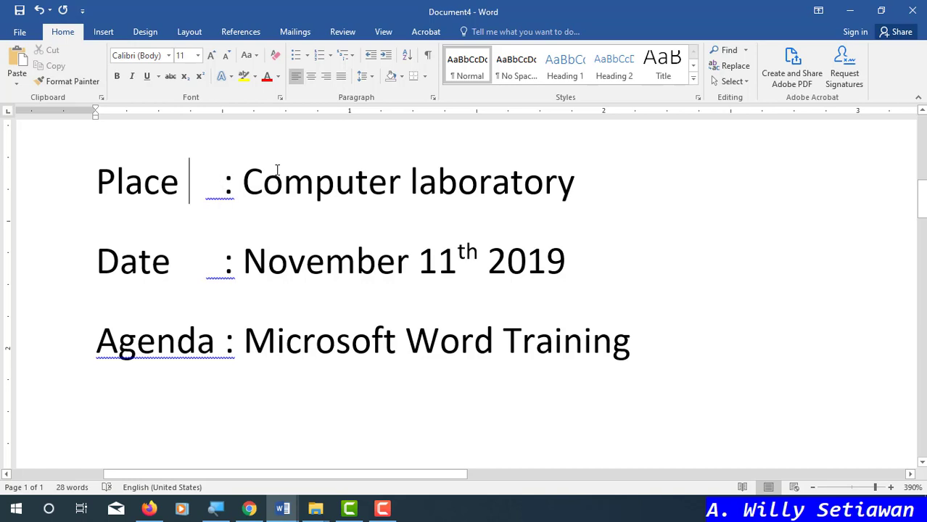
pyautogui.press('Right')
pyautogui.press('Right')
pyautogui.press('Right')
# - Add an empty line after the Agenda line of the lower, space-padded Place/Date/Agenda block
pyautogui.scroll(3, 256, 188)
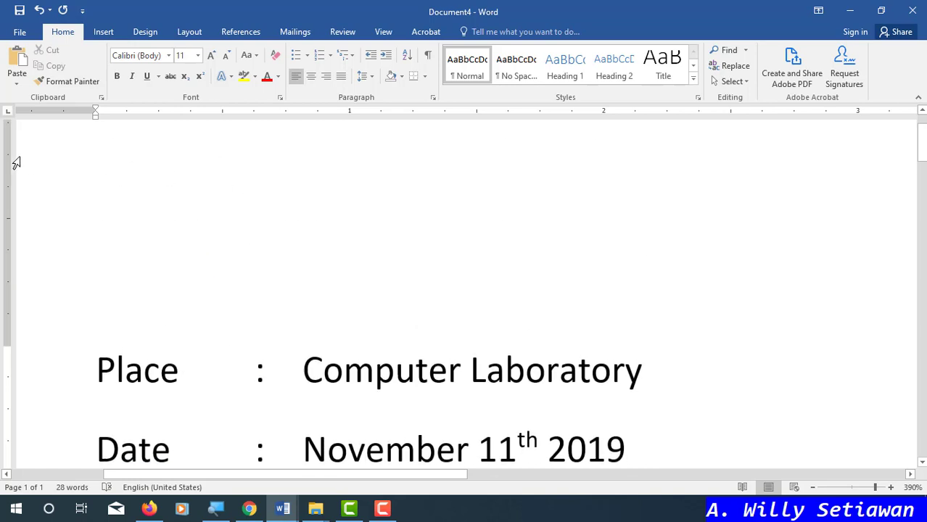
pyautogui.scroll(-2, 231, 301)
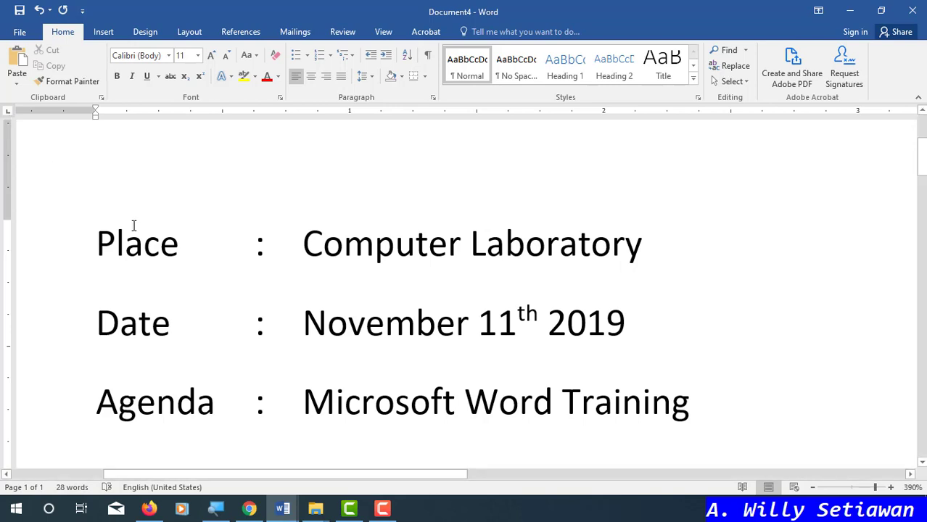
pyautogui.scroll(-1, 328, 285)
pyautogui.scroll(-12, 328, 285)
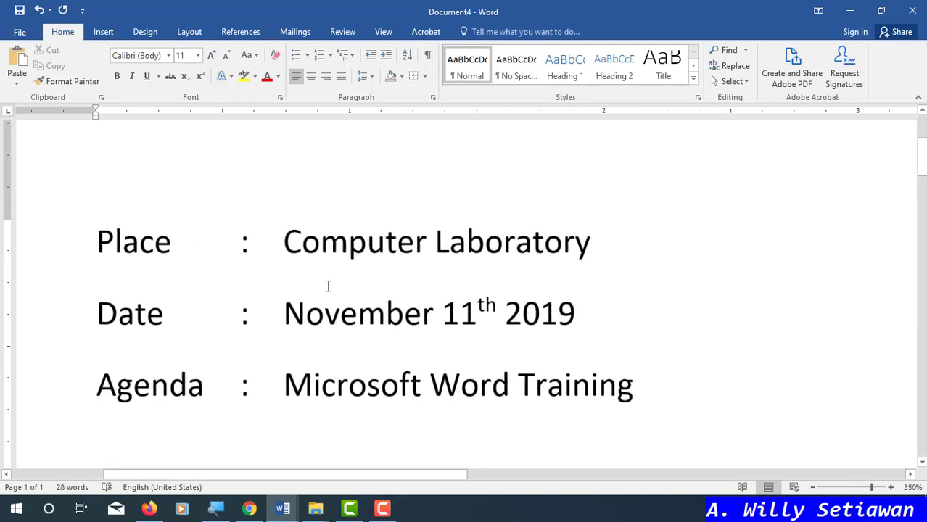
pyautogui.scroll(-5, 325, 286)
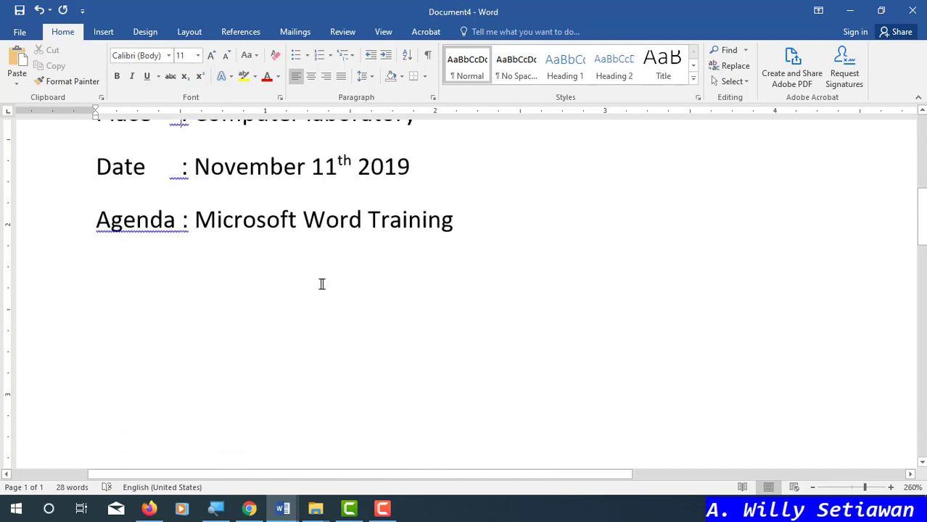
pyautogui.scroll(1, 321, 283)
pyautogui.scroll(-3, 291, 271)
pyautogui.click(440, 279)
pyautogui.click(530, 155)
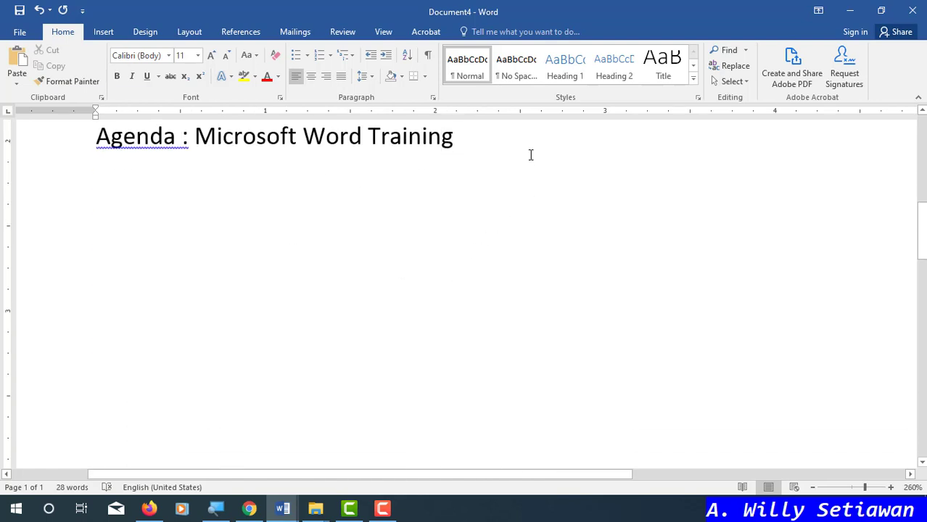
pyautogui.press('Return')
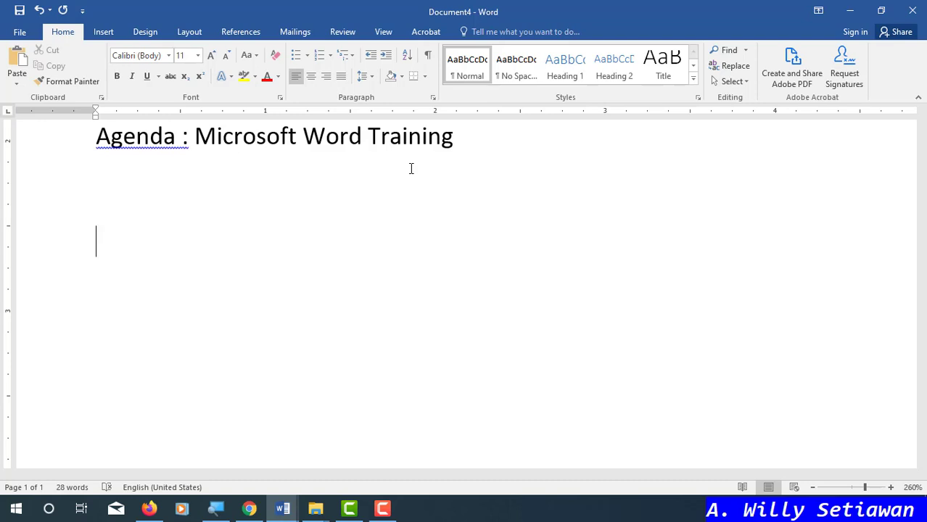
# - Type 'The first party,' and, below it, the signer's name, correcting typos
pyautogui.write('The ')
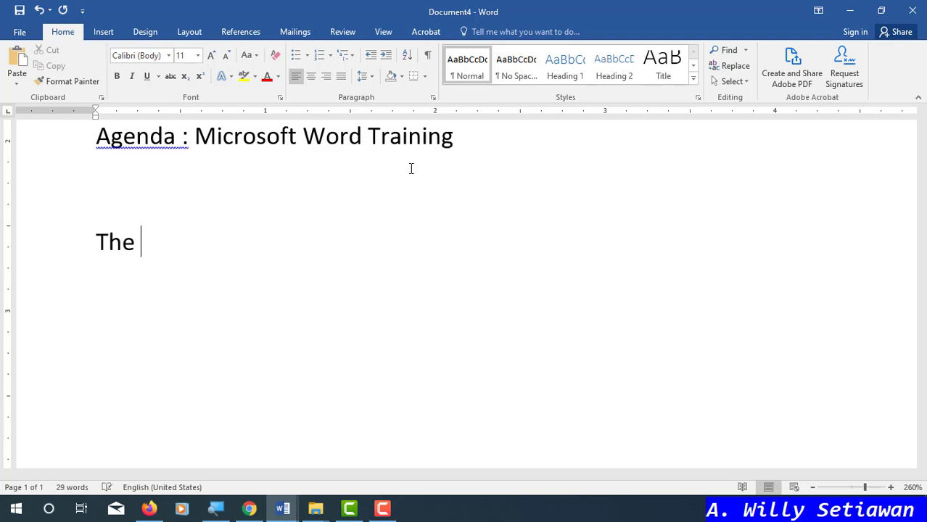
pyautogui.write('first par')
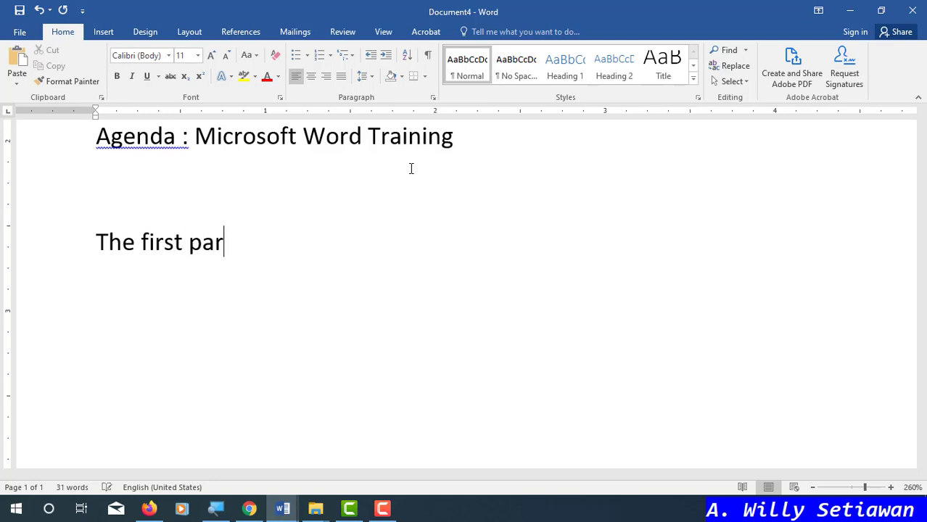
pyautogui.write('ty,')
pyautogui.press('Return')
pyautogui.write('A')
pyautogui.press('BackSpace')
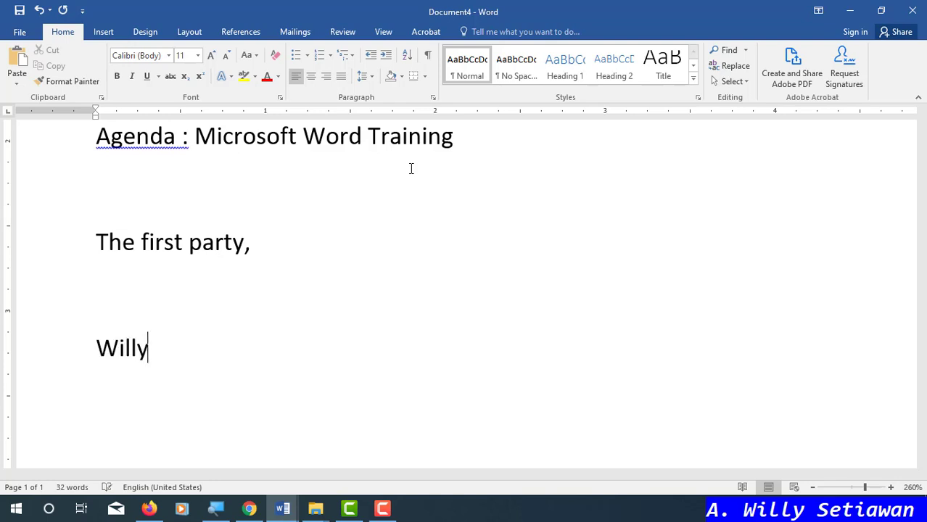
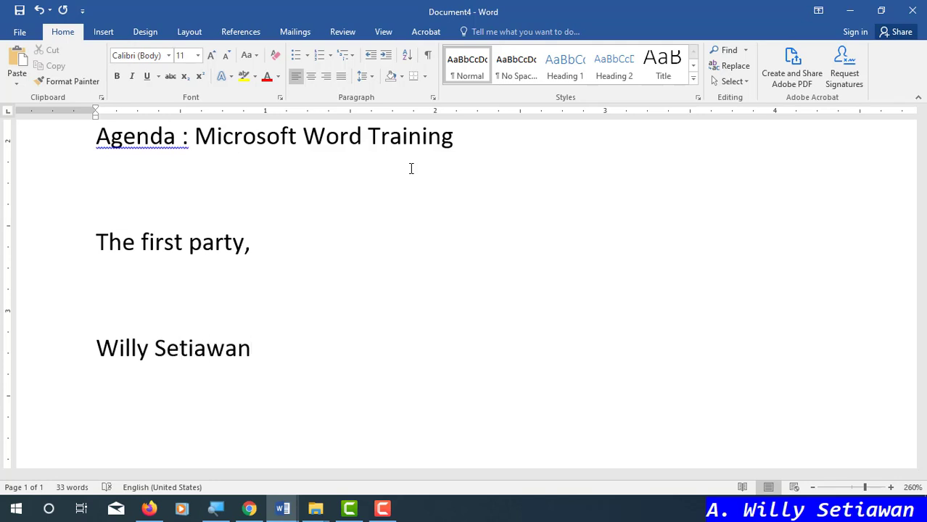
# - Add the signer's first name before the surname and select the whole first-party block
pyautogui.click(94, 345)
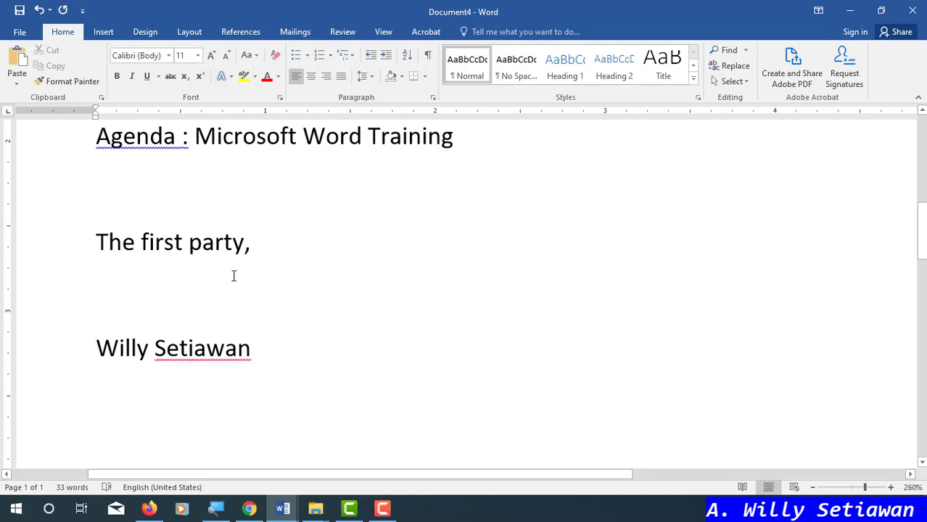
pyautogui.click(98, 242)
pyautogui.keyDown('shift'); pyautogui.click(29, 333); pyautogui.keyUp('shift')
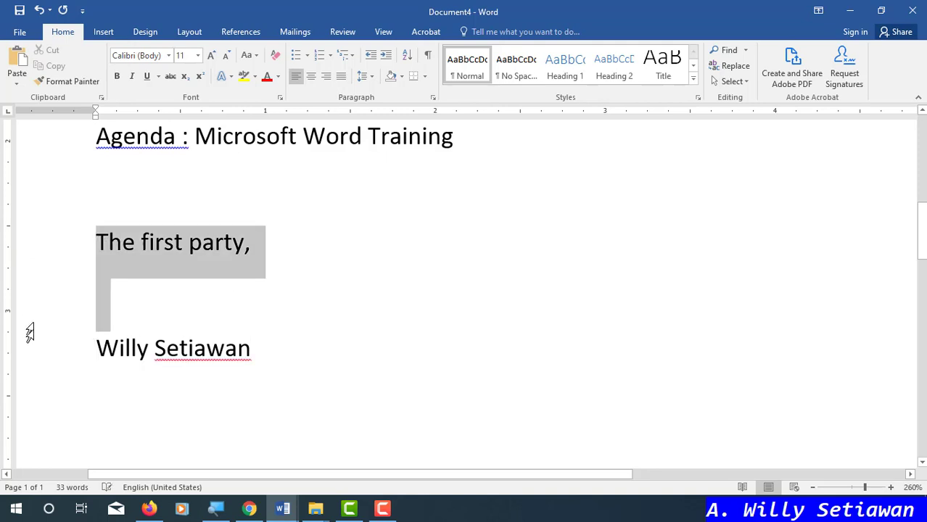
pyautogui.keyDown('shift'); pyautogui.click(29, 335); pyautogui.keyUp('shift')
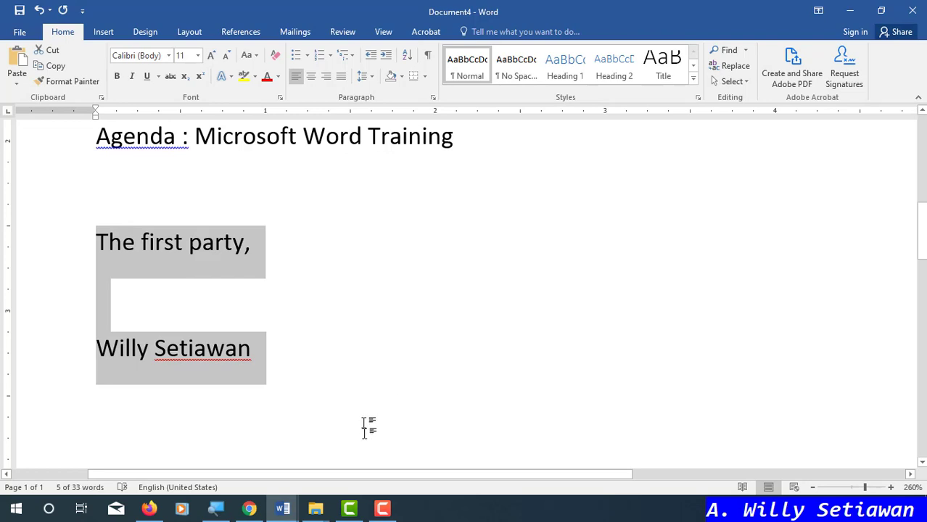
pyautogui.moveTo(385, 478); pyautogui.dragTo(611, 473)
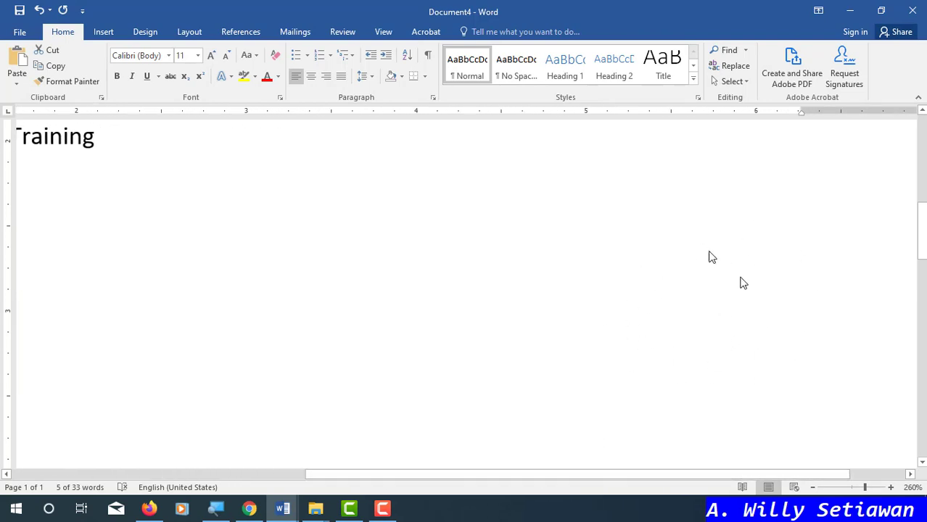
pyautogui.moveTo(591, 476); pyautogui.dragTo(279, 475)
pyautogui.click(227, 355)
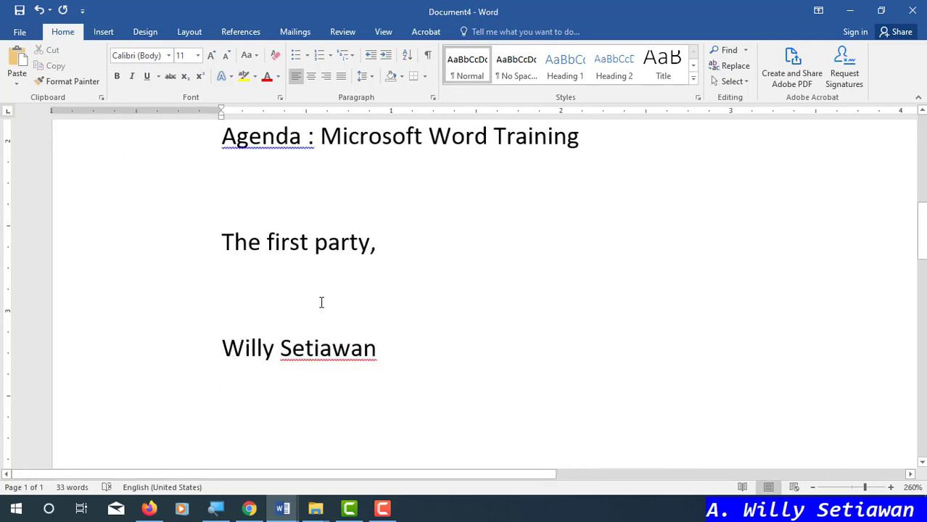
pyautogui.write('Antonius')
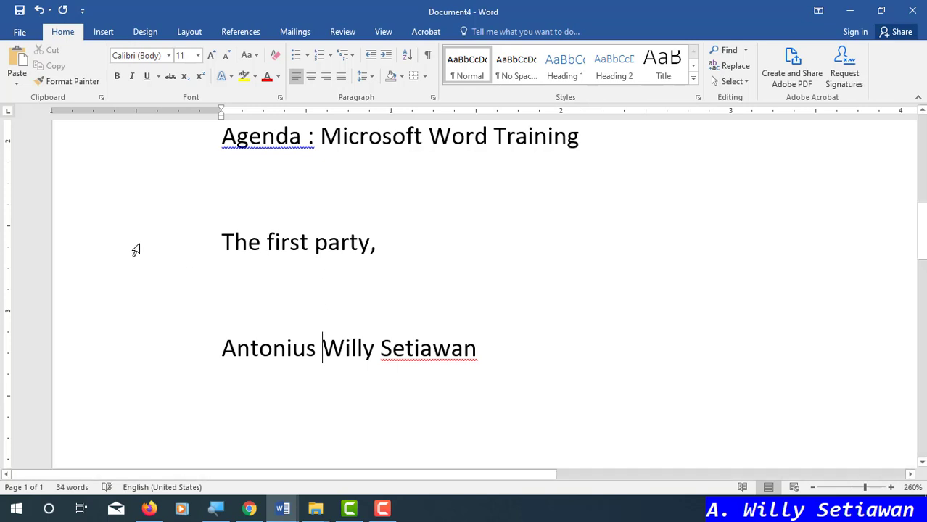
pyautogui.moveTo(135, 251); pyautogui.dragTo(138, 346)
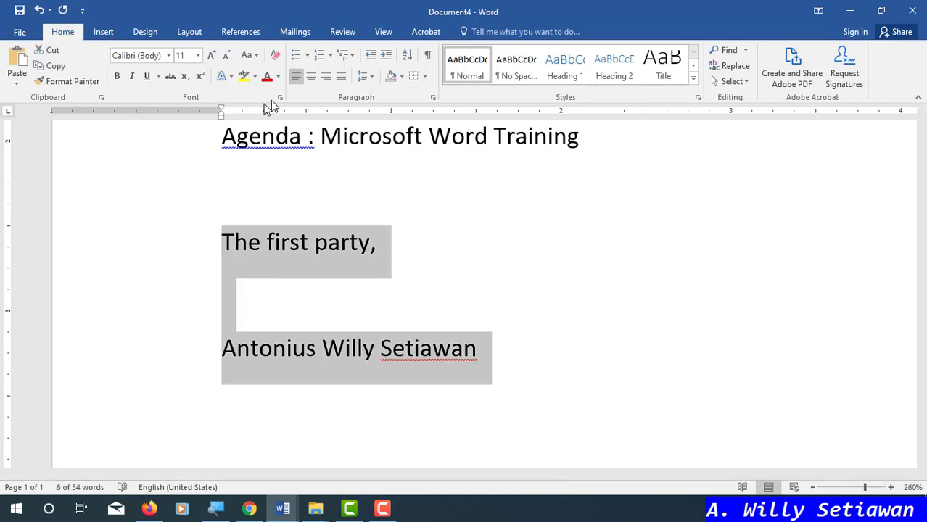
# - Keep the first-party block left-aligned and set the ruler tab selector to Center Tab
pyautogui.click(327, 78)
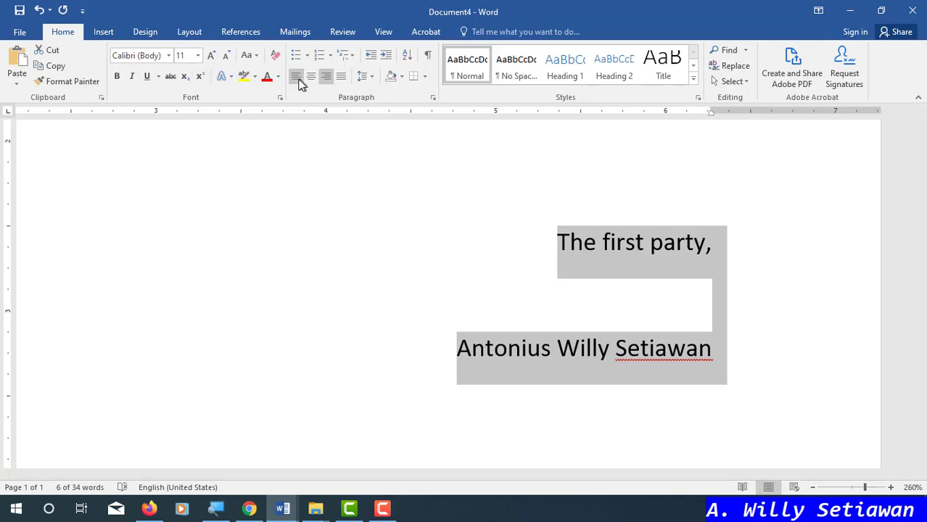
pyautogui.hotkey('ctrl', 'l')
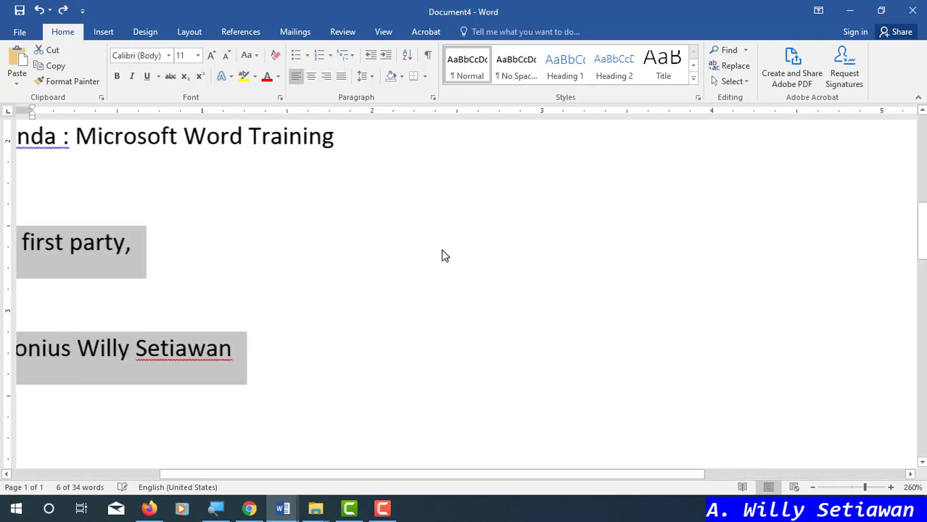
pyautogui.click(9, 114)
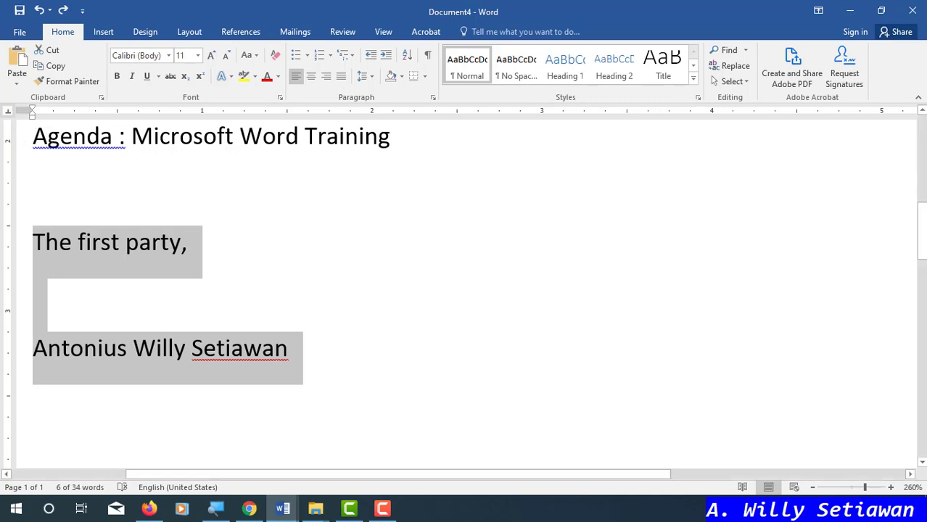
pyautogui.moveTo(654, 475); pyautogui.dragTo(876, 471)
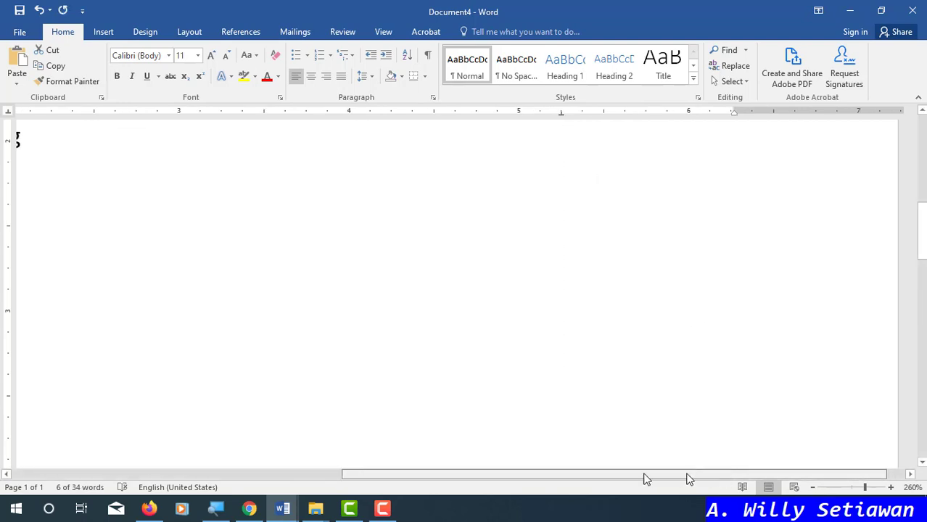
pyautogui.moveTo(645, 475); pyautogui.dragTo(412, 476)
# - Tab 'The first party,' and the signer's name onto a center tab stop at the right
pyautogui.click(174, 245)
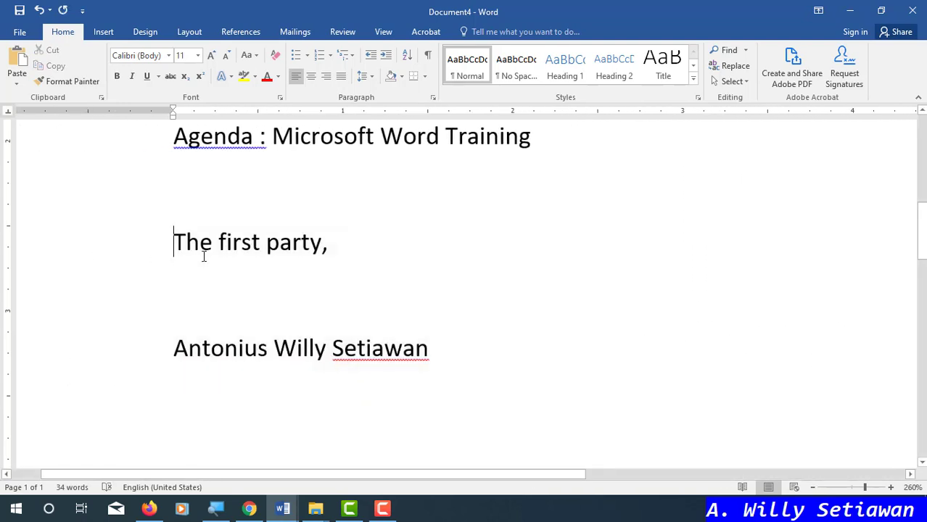
pyautogui.press('Tab')
pyautogui.press('Tab')
pyautogui.press('Tab')
pyautogui.press('Tab')
pyautogui.press('Tab')
pyautogui.press('Tab')
pyautogui.press('Tab')
pyautogui.press('Tab')
pyautogui.press('Tab')
pyautogui.press('Tab')
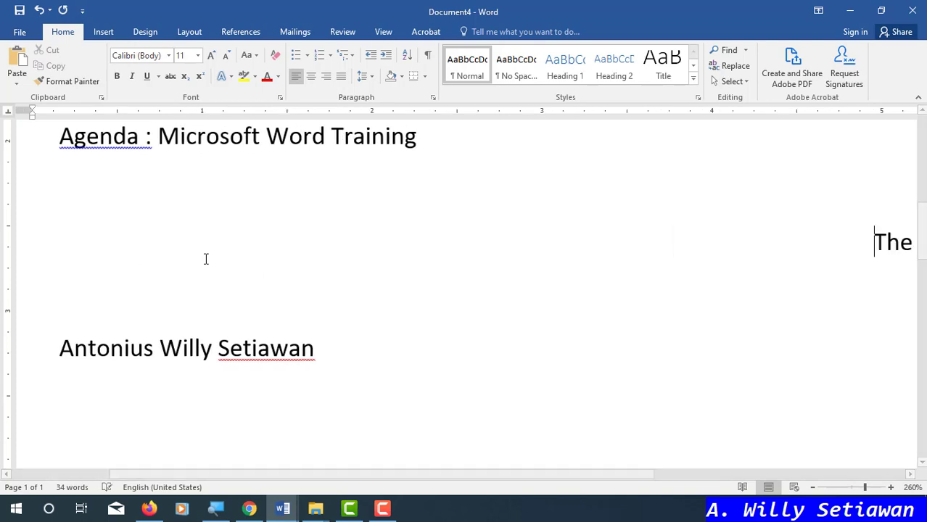
pyautogui.click(32, 349)
pyautogui.press('Tab')
pyautogui.press('Tab')
pyautogui.press('Tab')
pyautogui.press('Tab')
pyautogui.press('Tab')
pyautogui.press('Tab')
pyautogui.press('Tab')
pyautogui.press('Tab')
pyautogui.press('Tab')
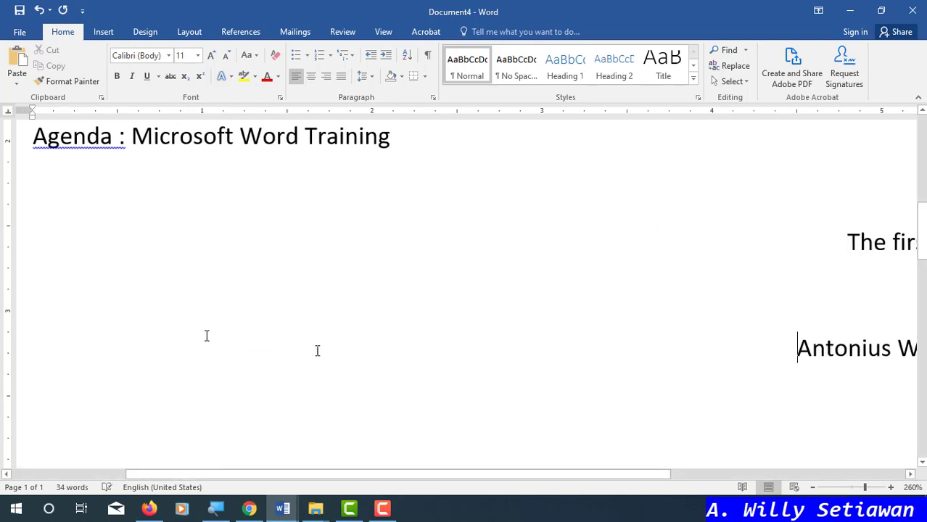
pyautogui.moveTo(598, 475); pyautogui.dragTo(829, 476)
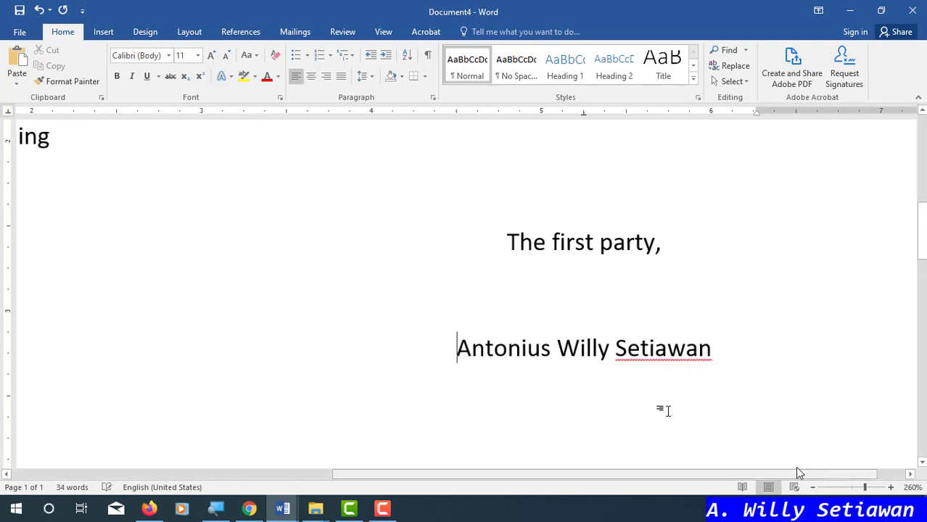
pyautogui.moveTo(499, 238); pyautogui.dragTo(677, 272)
pyautogui.keyDown('ctrl'); pyautogui.click(721, 345); pyautogui.keyUp('ctrl')
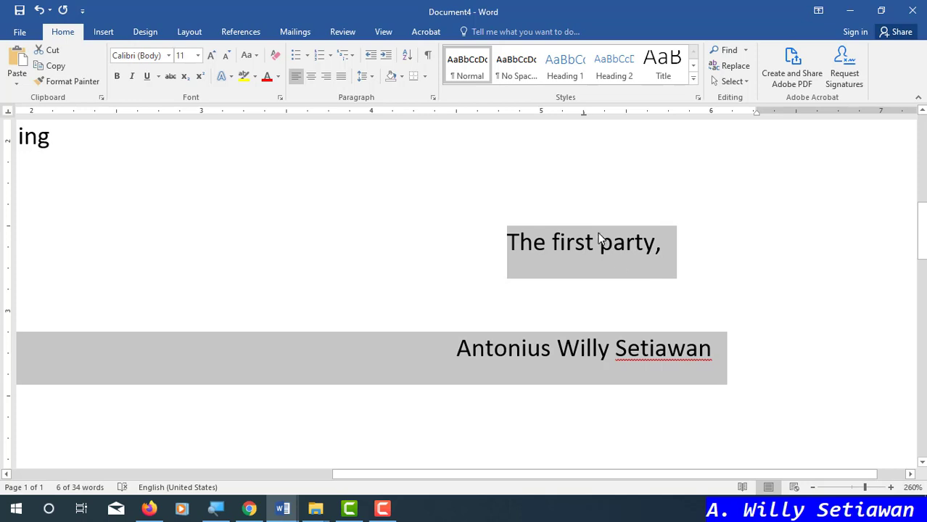
pyautogui.click(688, 240)
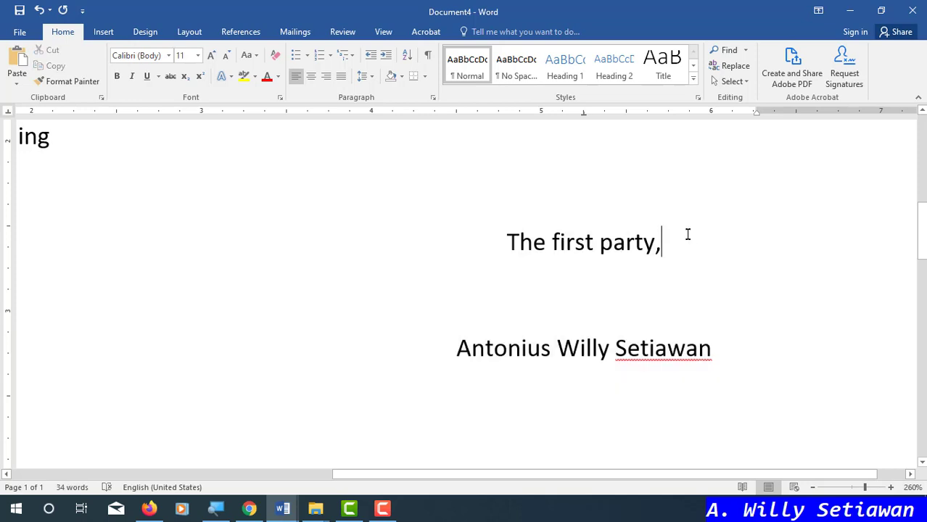
pyautogui.moveTo(689, 479); pyautogui.dragTo(482, 477)
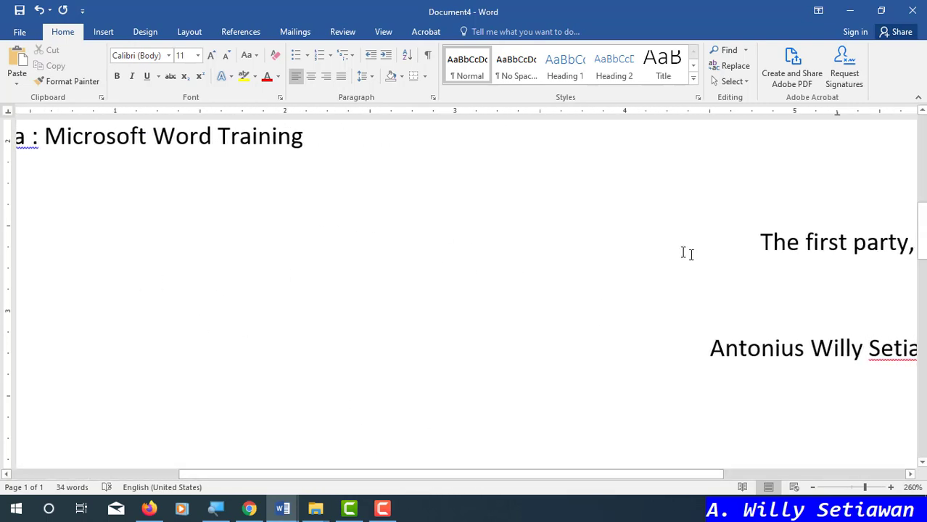
# - Type 'The second party,' and the second party's full name at the start of the signature lines
pyautogui.press('Home')
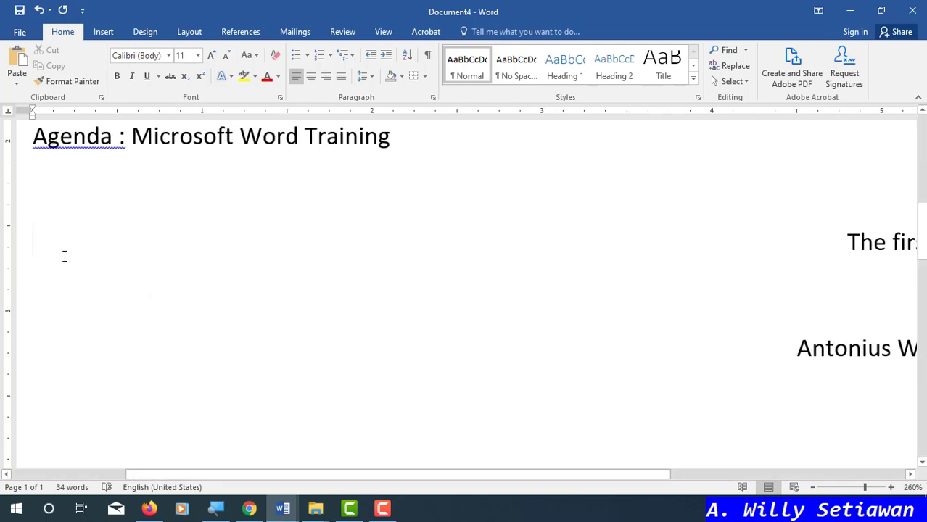
pyautogui.write('The se')
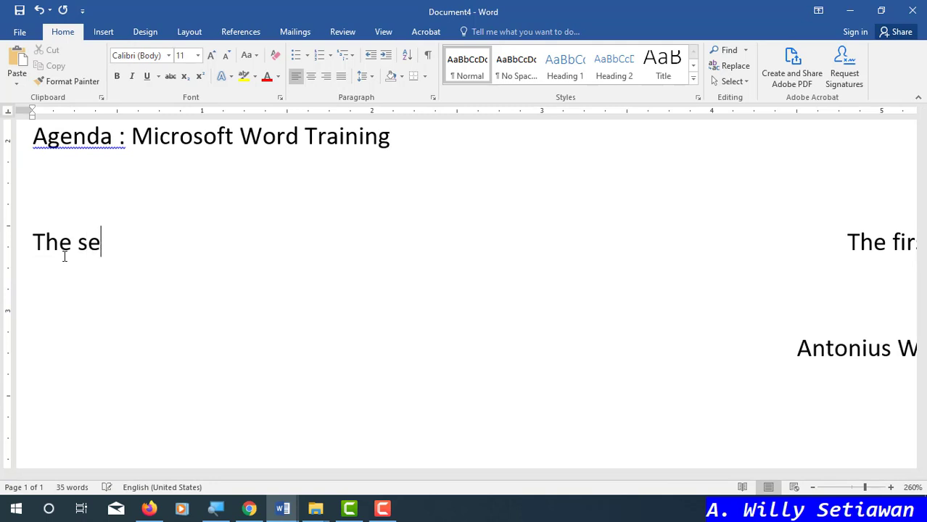
pyautogui.write('cond part')
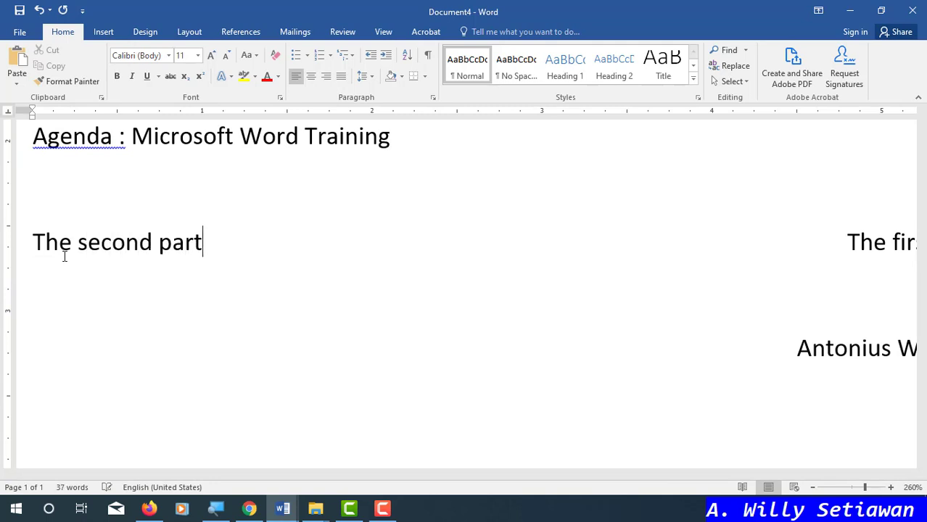
pyautogui.write('y,')
pyautogui.click(795, 349)
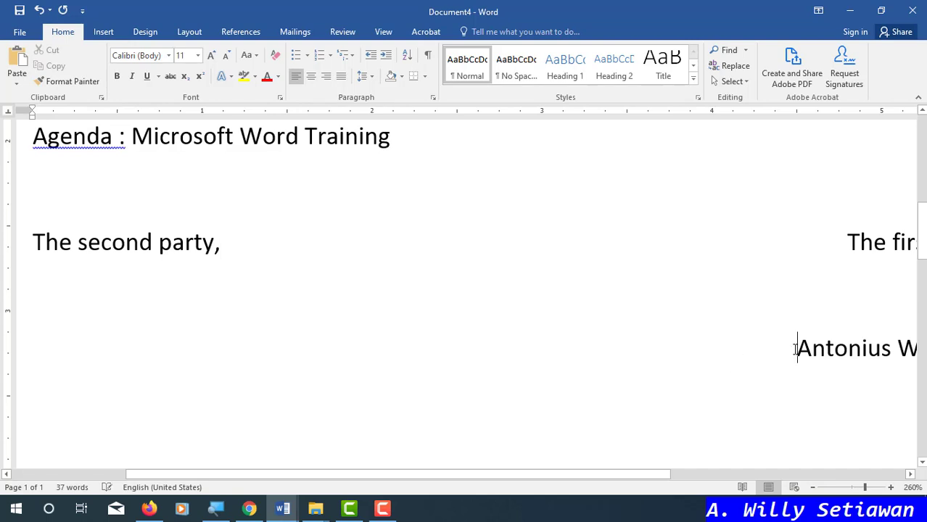
pyautogui.press('Home')
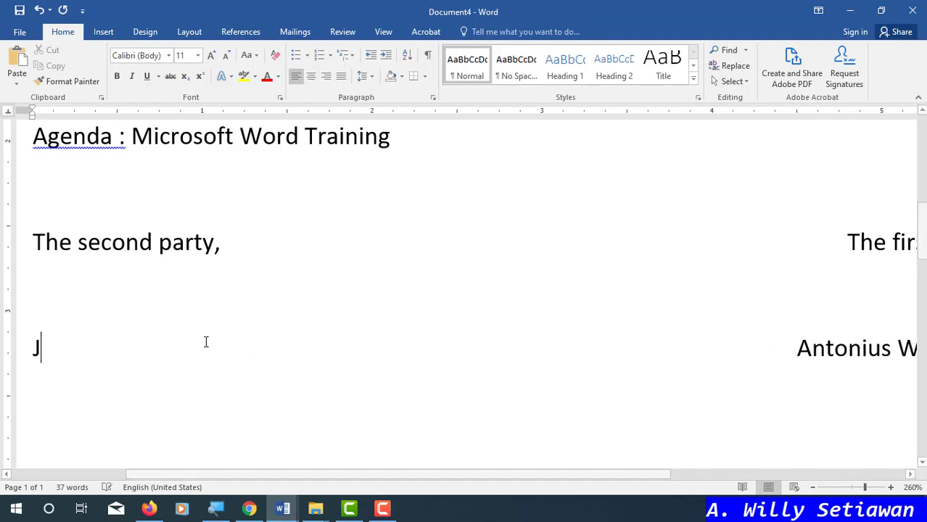
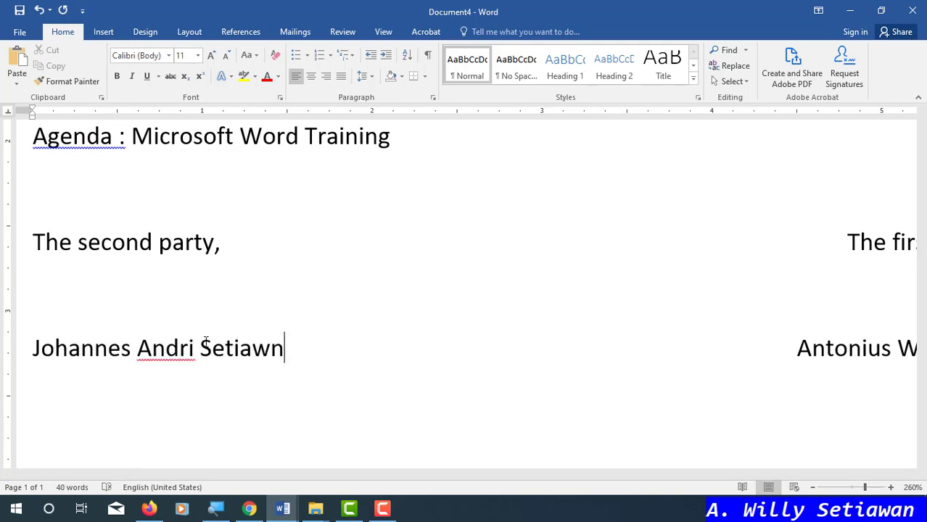
pyautogui.click(34, 242)
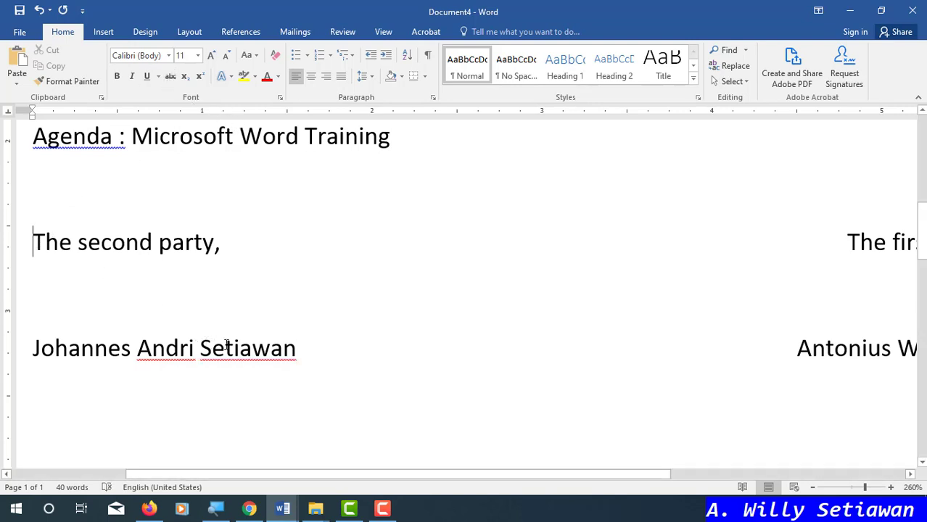
pyautogui.moveTo(352, 475); pyautogui.dragTo(268, 477)
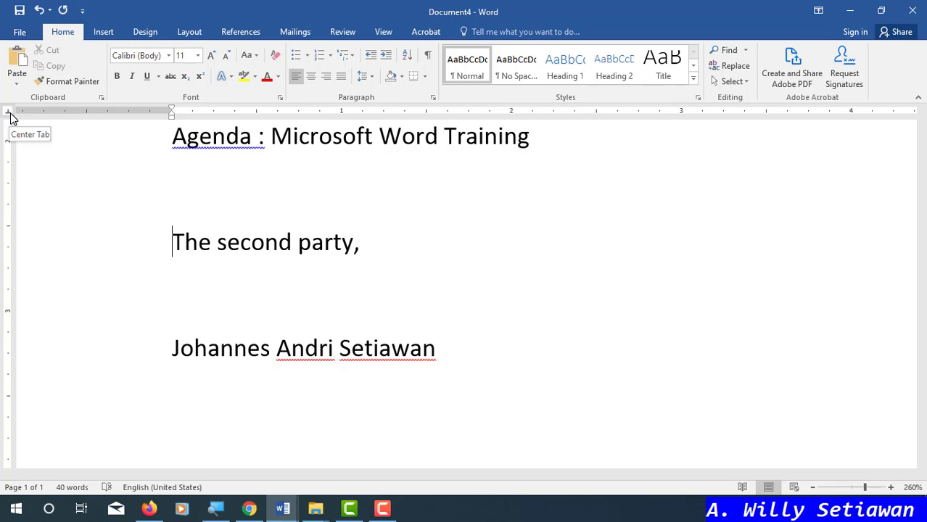
# - Add a left tab stop near the left column and indent 'The second party,' to it
pyautogui.click(362, 114)
pyautogui.moveTo(363, 116); pyautogui.dragTo(345, 119)
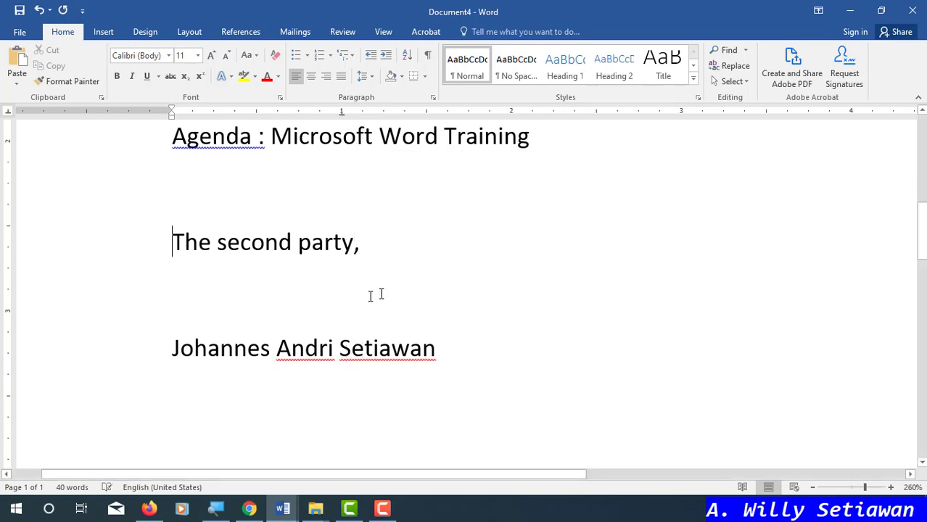
pyautogui.click(179, 247)
pyautogui.press('Tab')
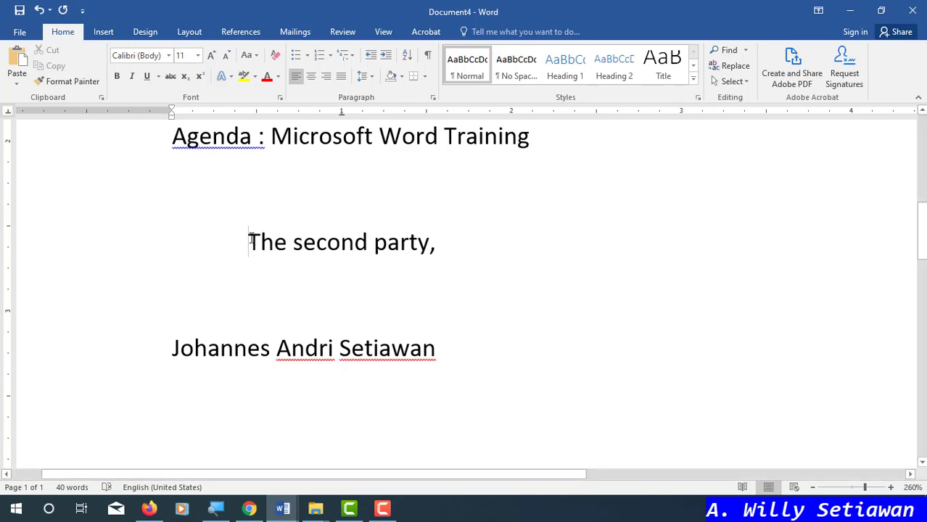
# - Try tabbing the second party's name, then undo the oversized indent
pyautogui.click(168, 350)
pyautogui.press('Tab')
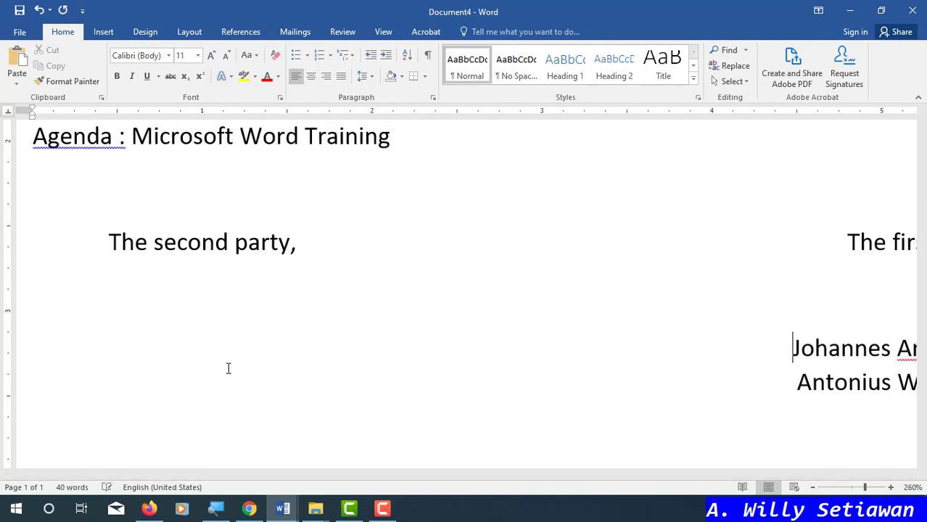
pyautogui.hotkey('ctrl', 'z')
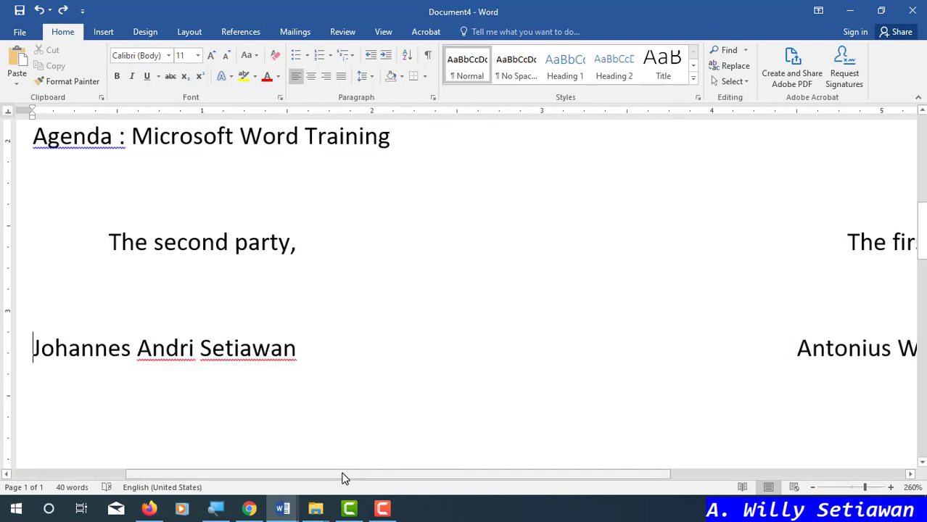
pyautogui.moveTo(344, 478); pyautogui.dragTo(224, 478)
pyautogui.click(320, 349)
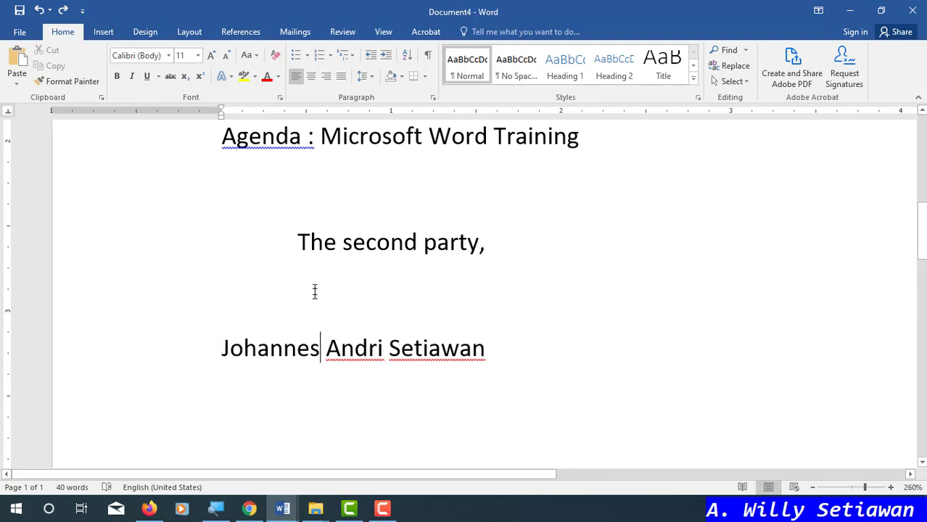
pyautogui.click(343, 244)
# - Copy the tab setup of 'The second party,' onto the name line with Format Painter
pyautogui.click(72, 81)
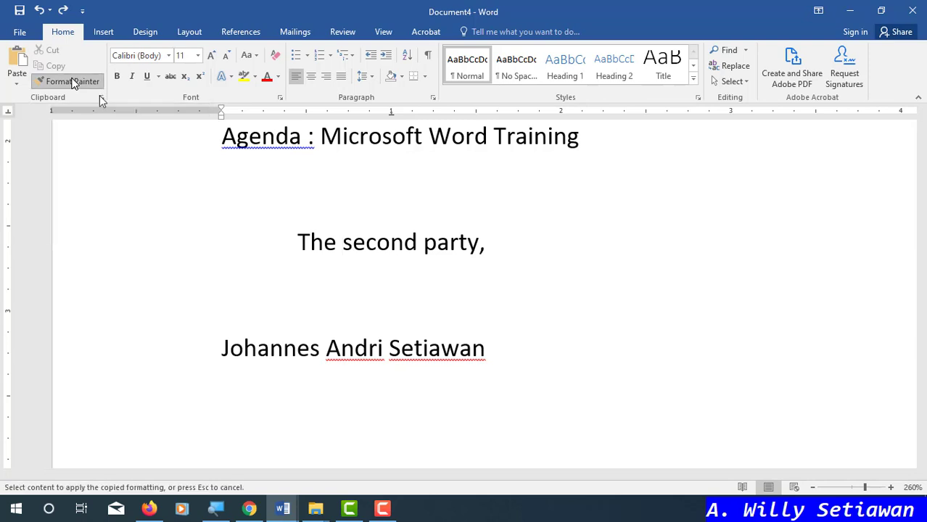
pyautogui.click(216, 349)
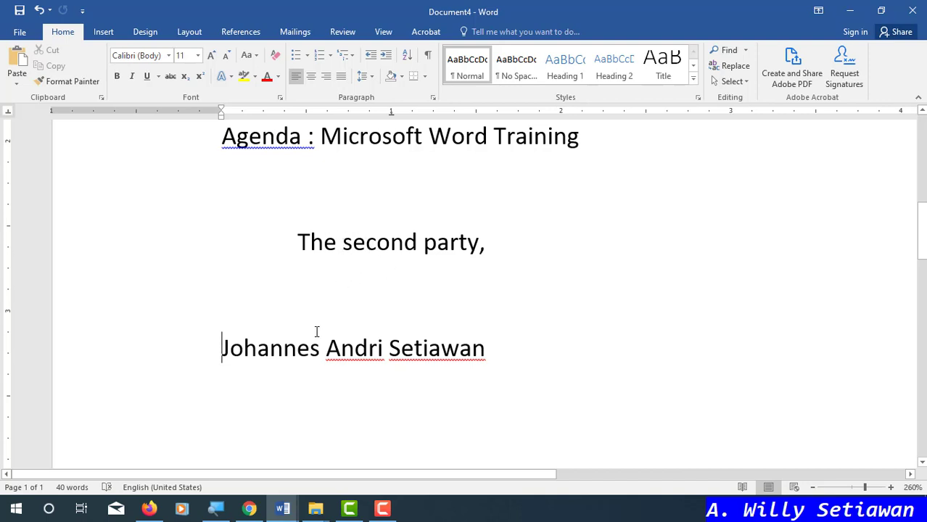
pyautogui.click(298, 232)
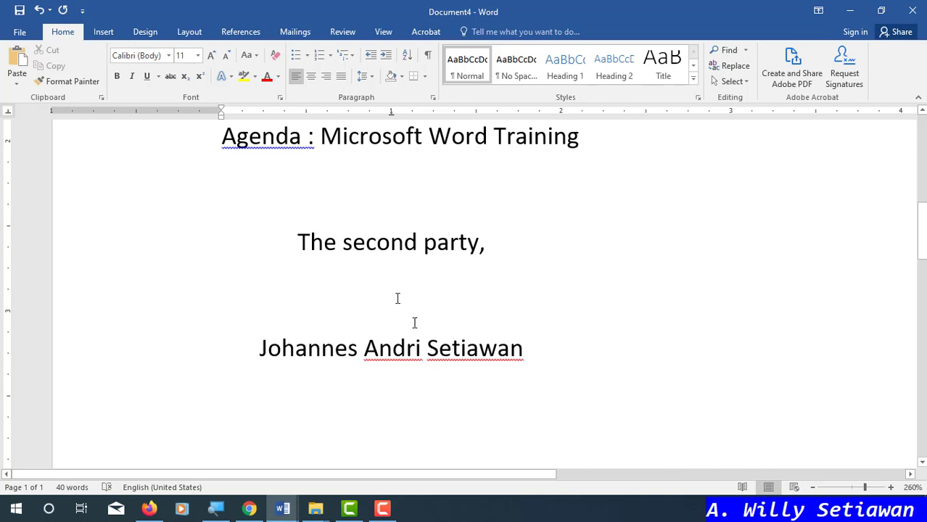
pyautogui.keyDown('ctrl'); pyautogui.scroll(-4, 582, 300); pyautogui.keyUp('ctrl')
pyautogui.keyDown('ctrl'); pyautogui.scroll(-3, 582, 300); pyautogui.keyUp('ctrl')
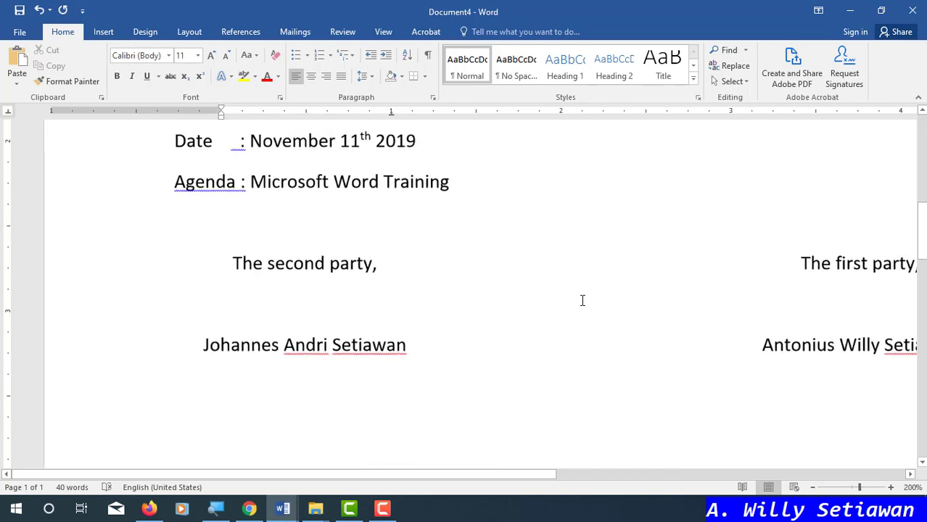
pyautogui.moveTo(643, 474); pyautogui.dragTo(709, 474)
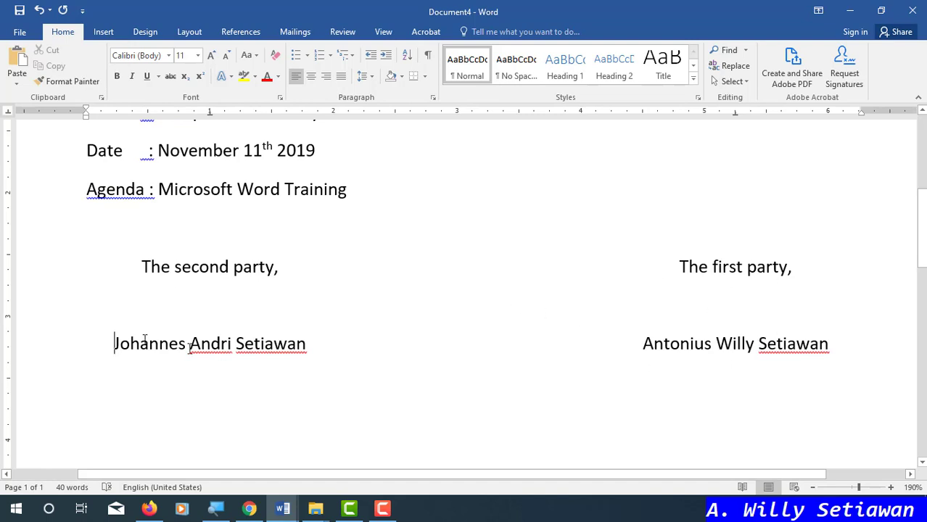